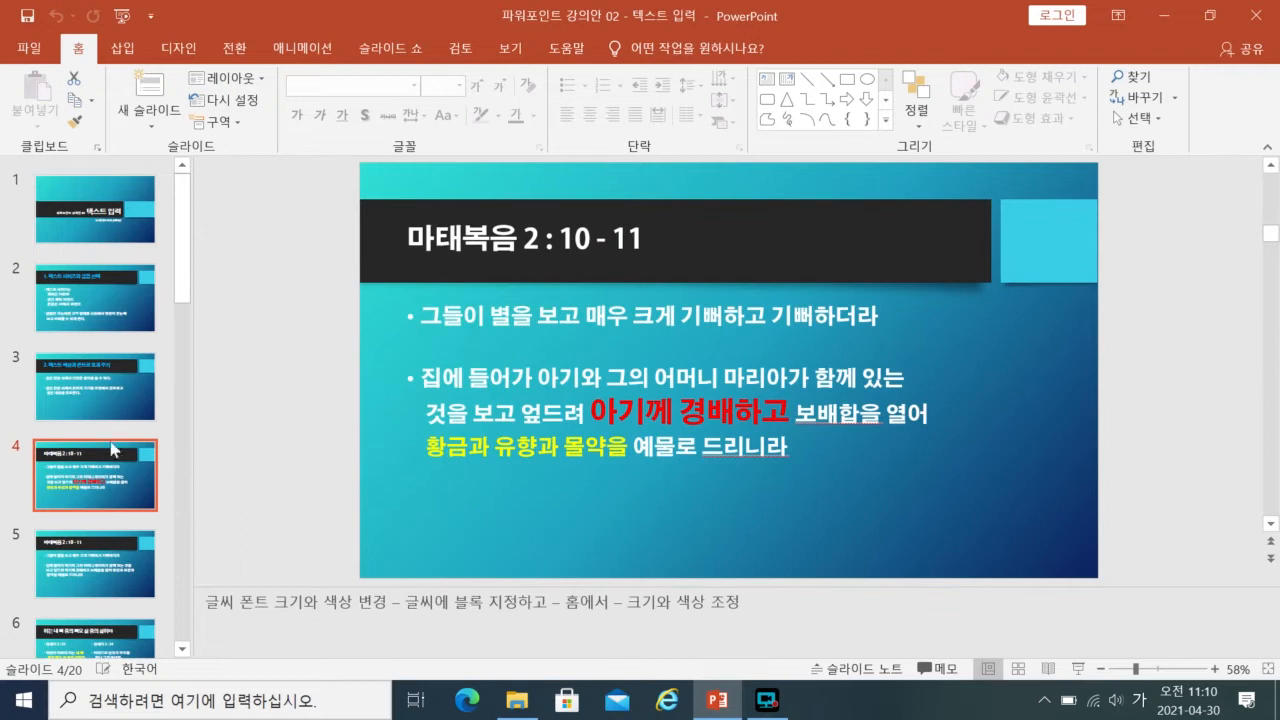
pyautogui.click(109, 409)
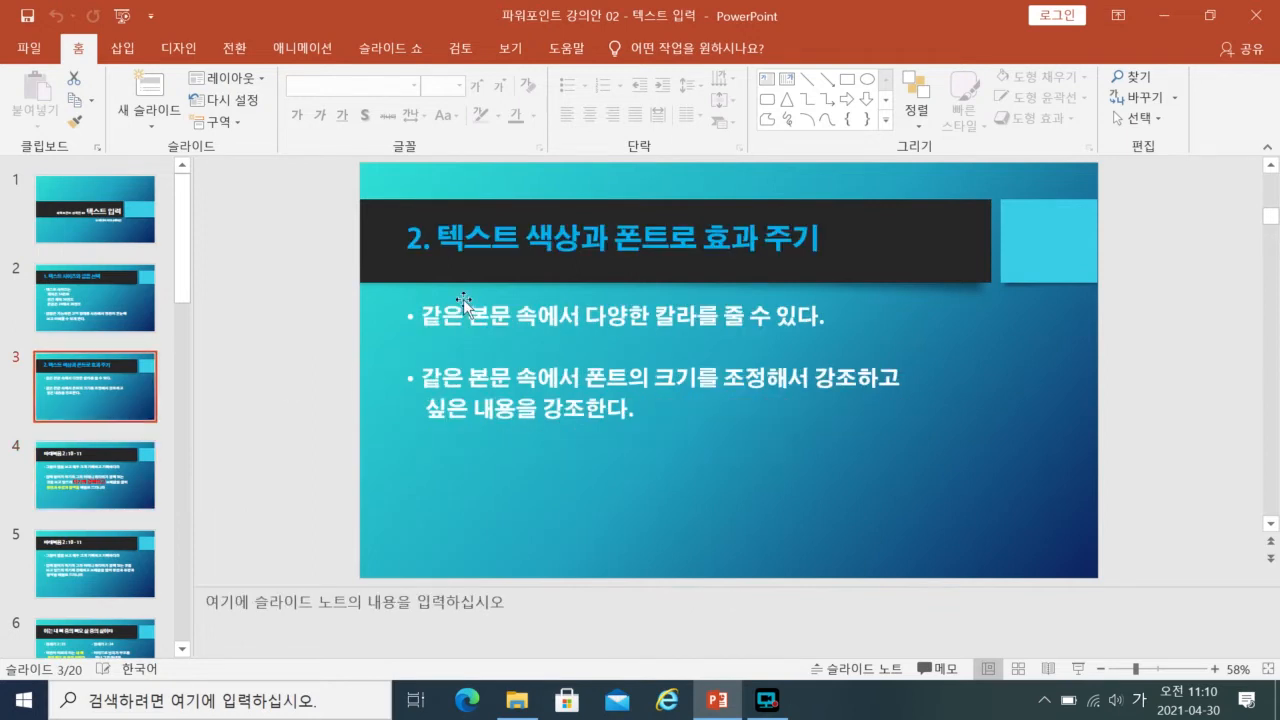
pyautogui.moveTo(525, 240); pyautogui.dragTo(826, 240)
pyautogui.click(900, 348)
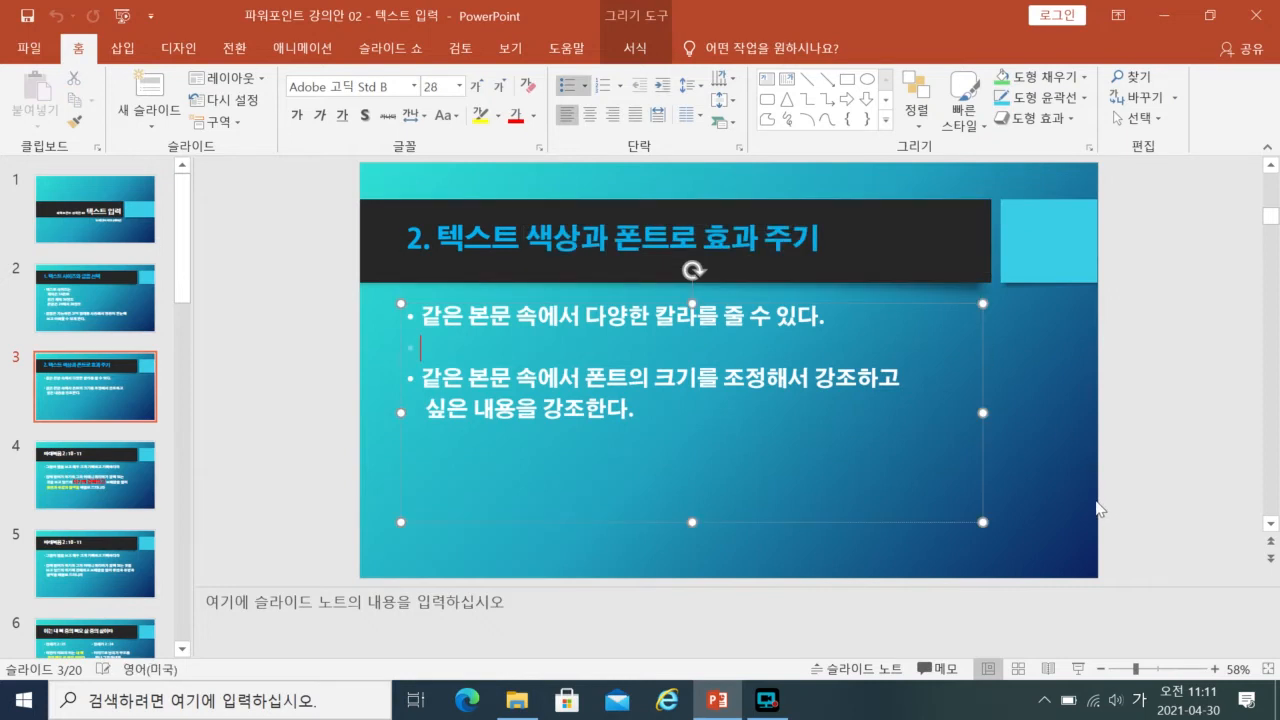
pyautogui.scroll(-1, 1097, 508)
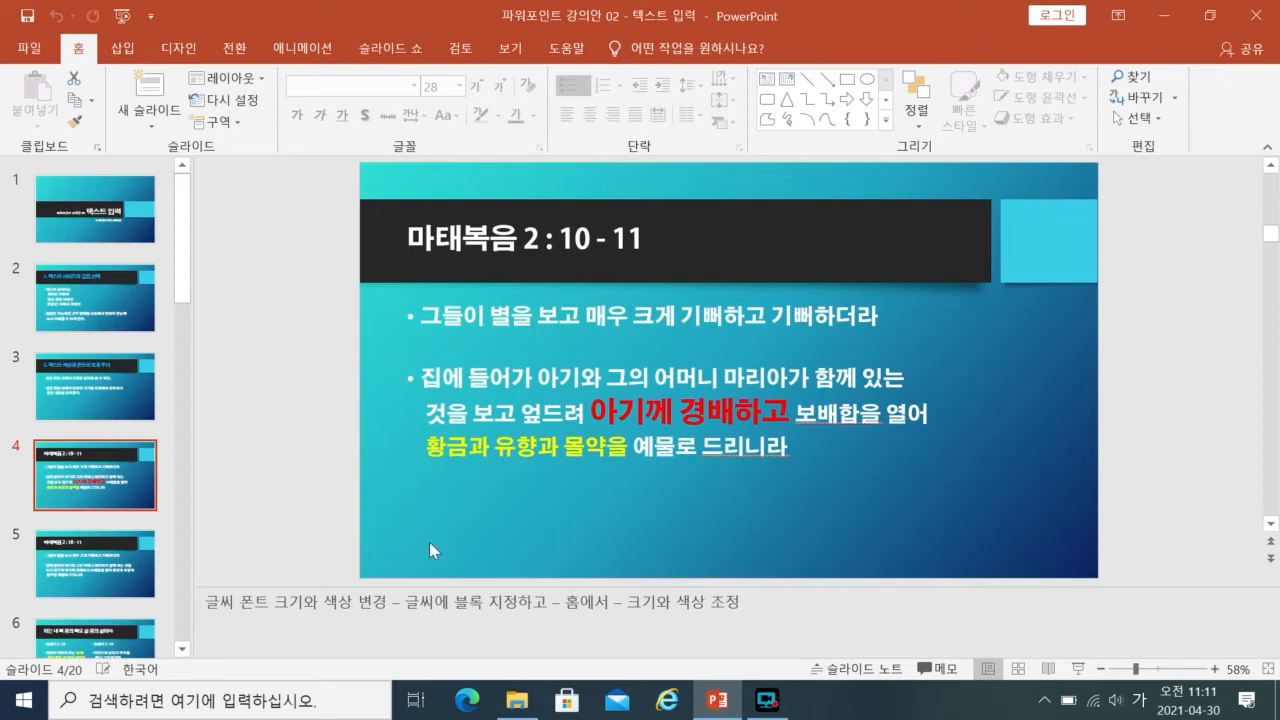
# - On slide 5, set the font of "아기께 경배하고" in the second bullet to HY견고딕
pyautogui.click(100, 565)
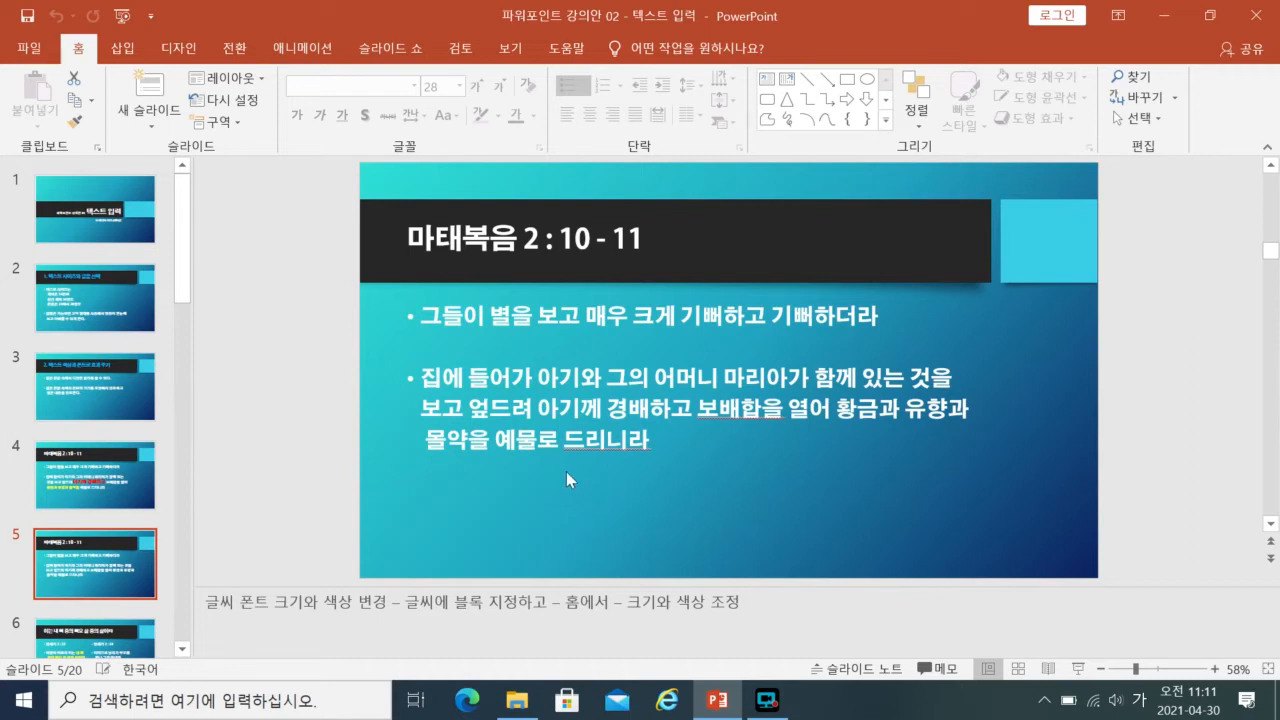
pyautogui.moveTo(537, 408); pyautogui.dragTo(697, 408)
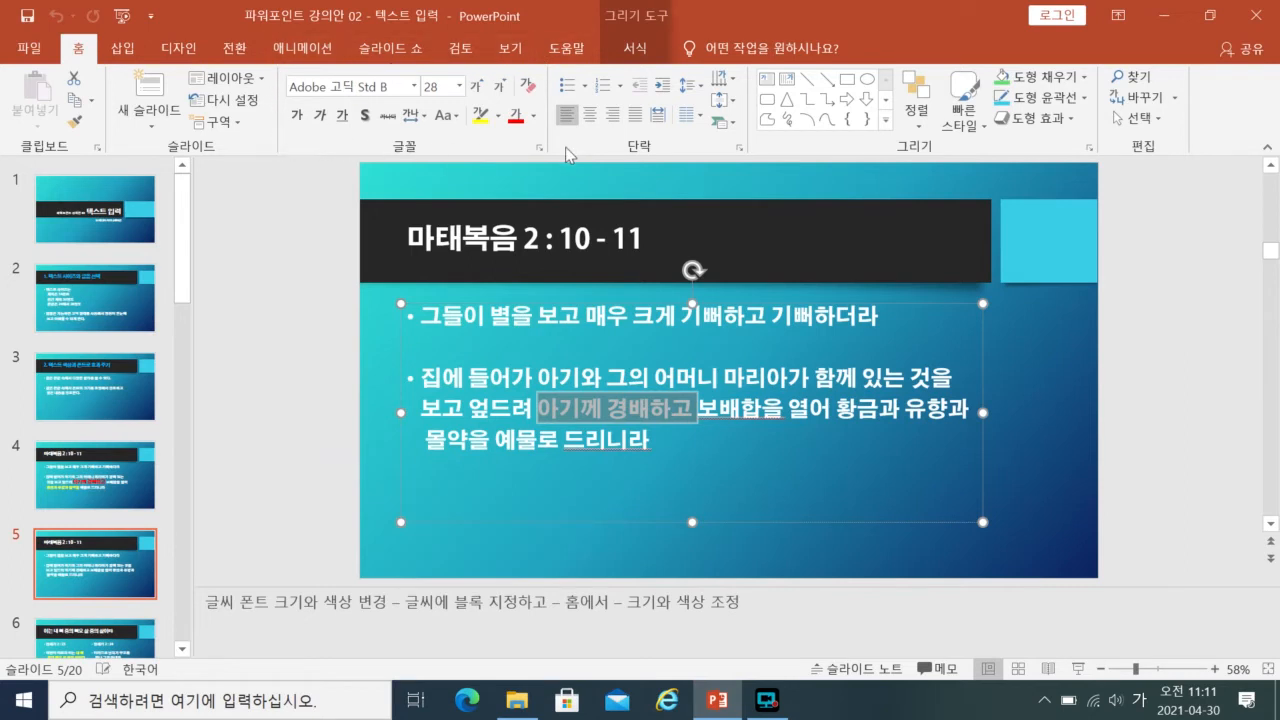
pyautogui.click(414, 87)
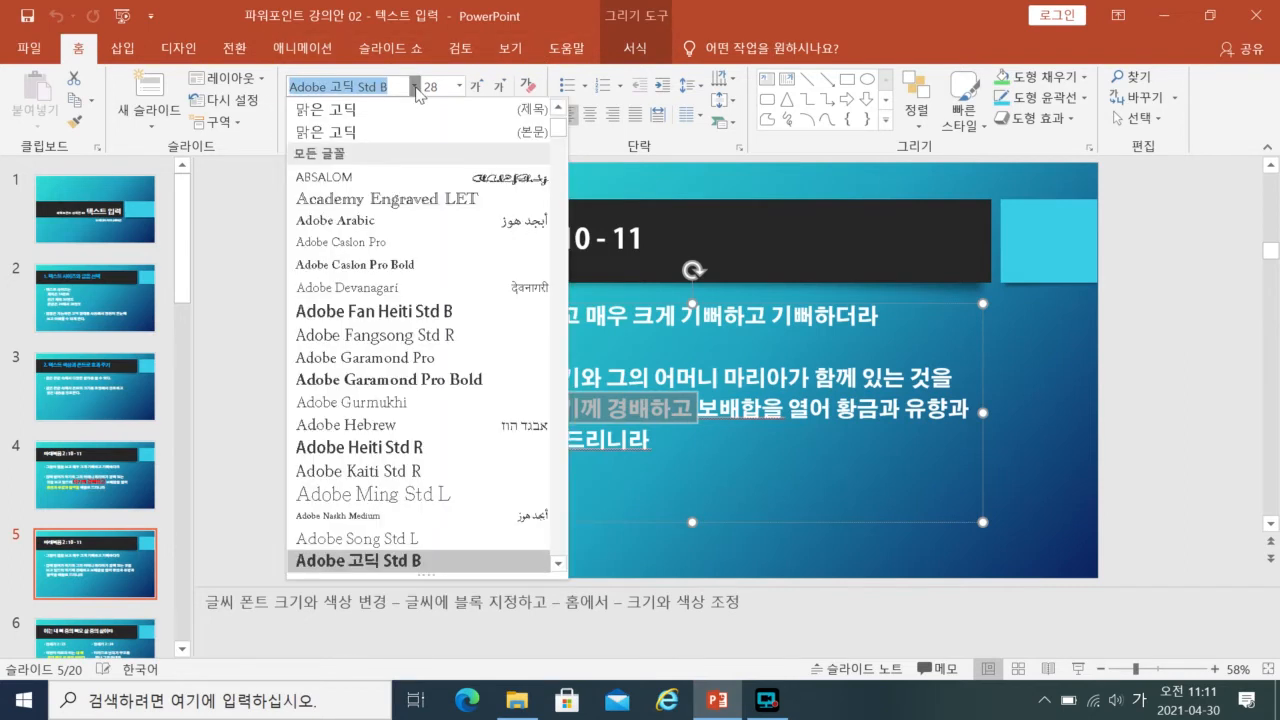
pyautogui.moveTo(559, 128); pyautogui.dragTo(558, 318)
pyautogui.click(361, 158)
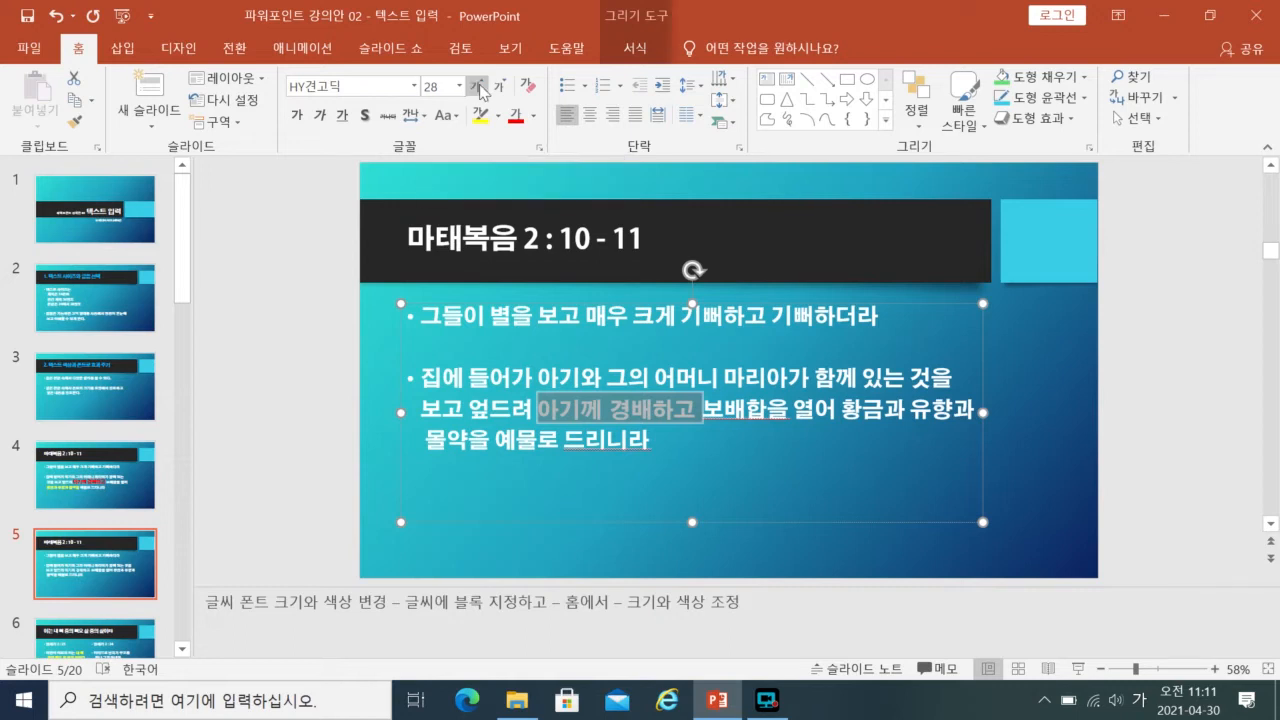
# - Set the font size of the selected phrase "아기께 경배하고" to 32
pyautogui.click(438, 87)
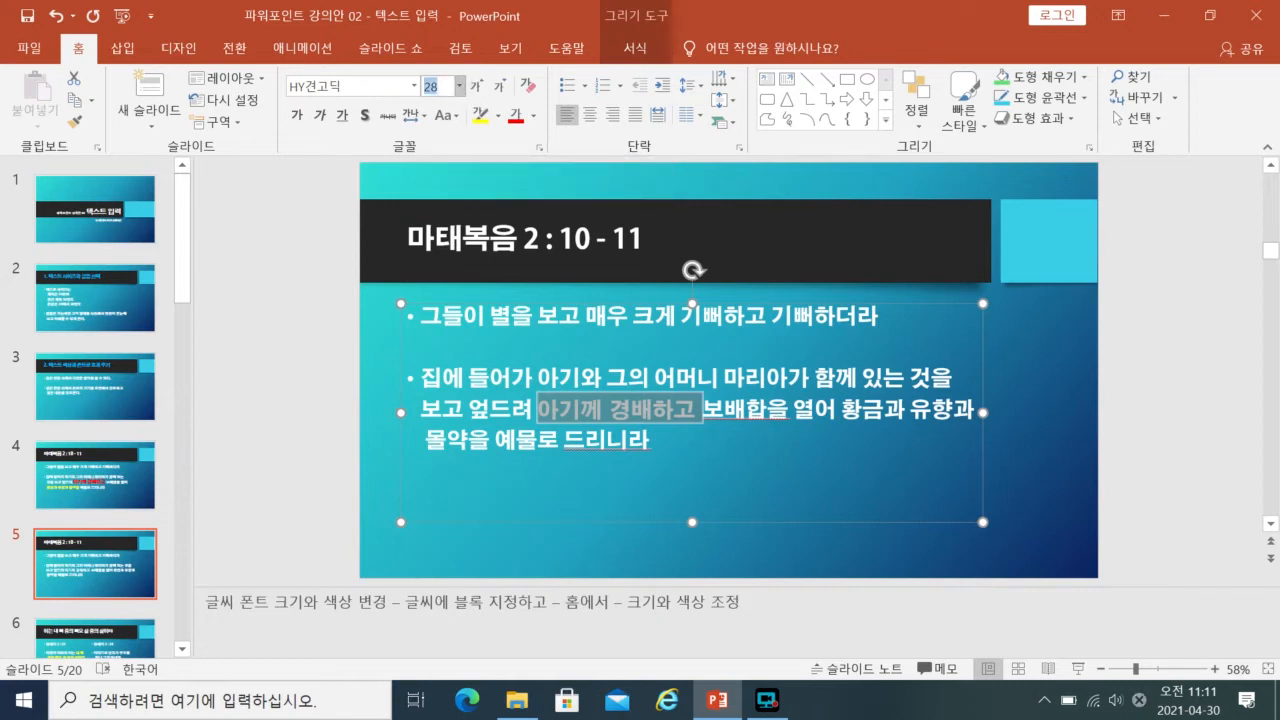
pyautogui.write('32')
pyautogui.press('Return')
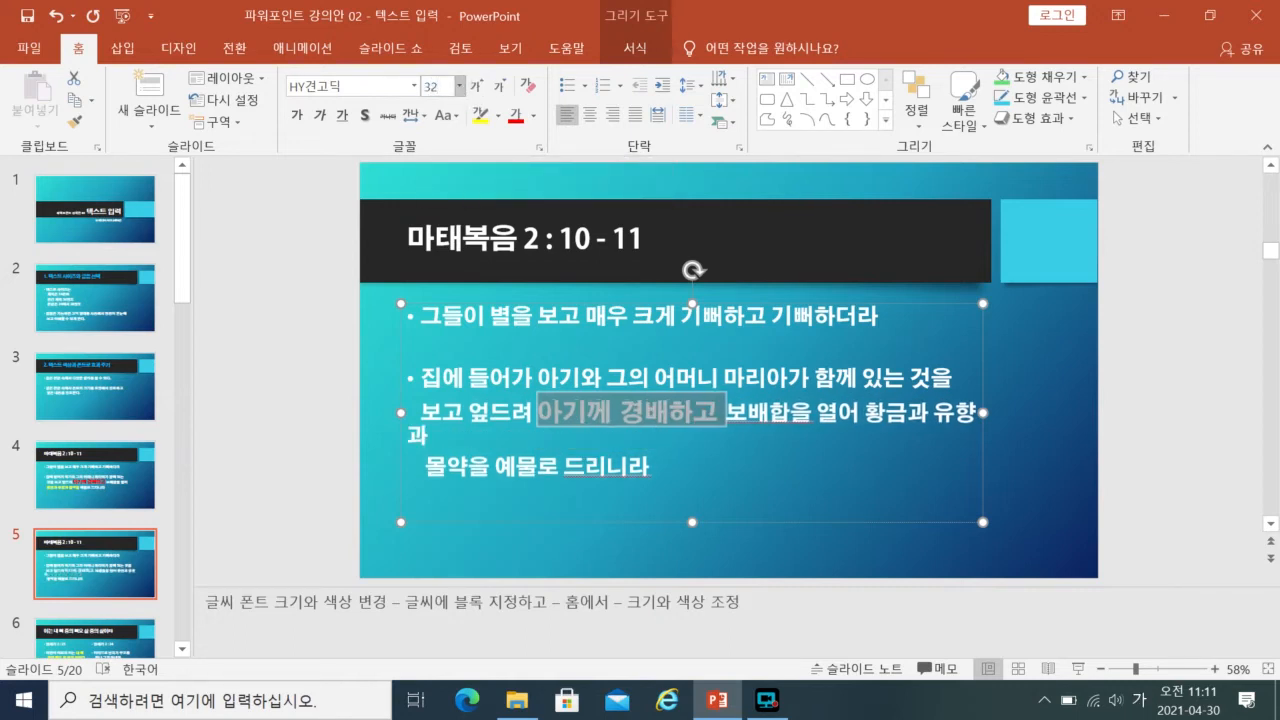
pyautogui.click(476, 90)
pyautogui.click(499, 87)
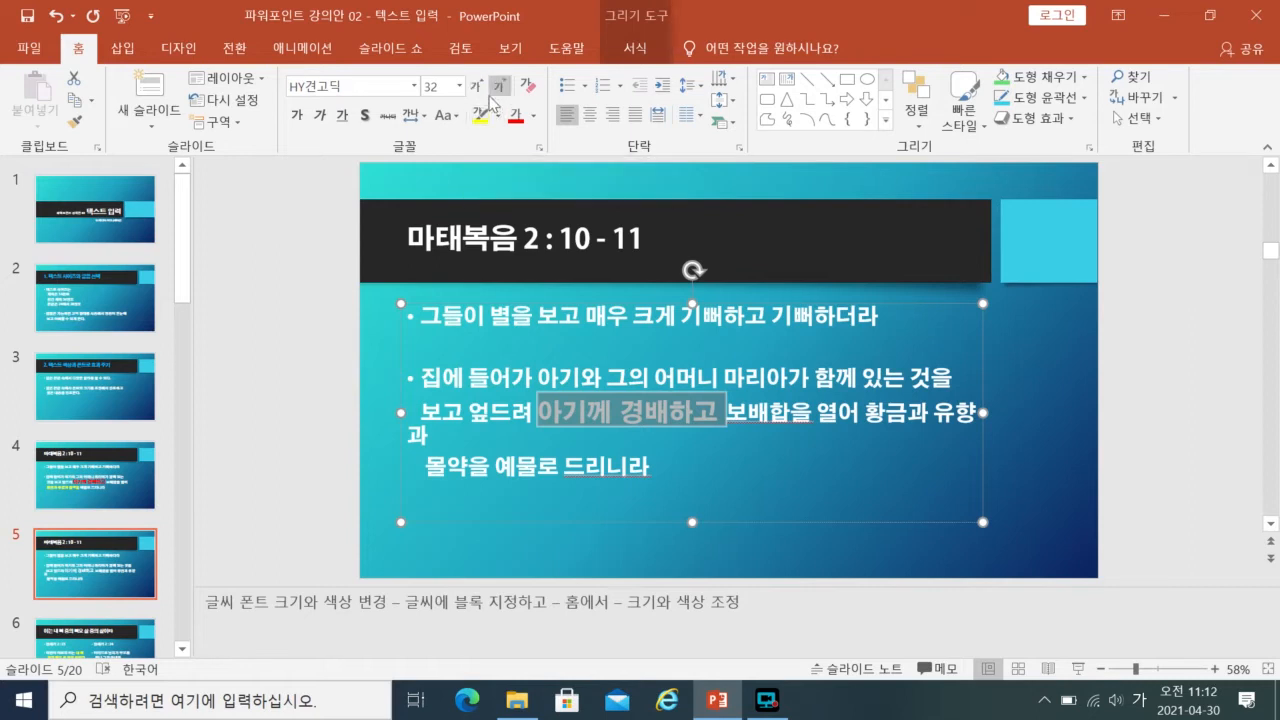
# - Make "아기께 경배하고" bold with a text shadow and colour it in the theme's dark purple
pyautogui.click(297, 115)
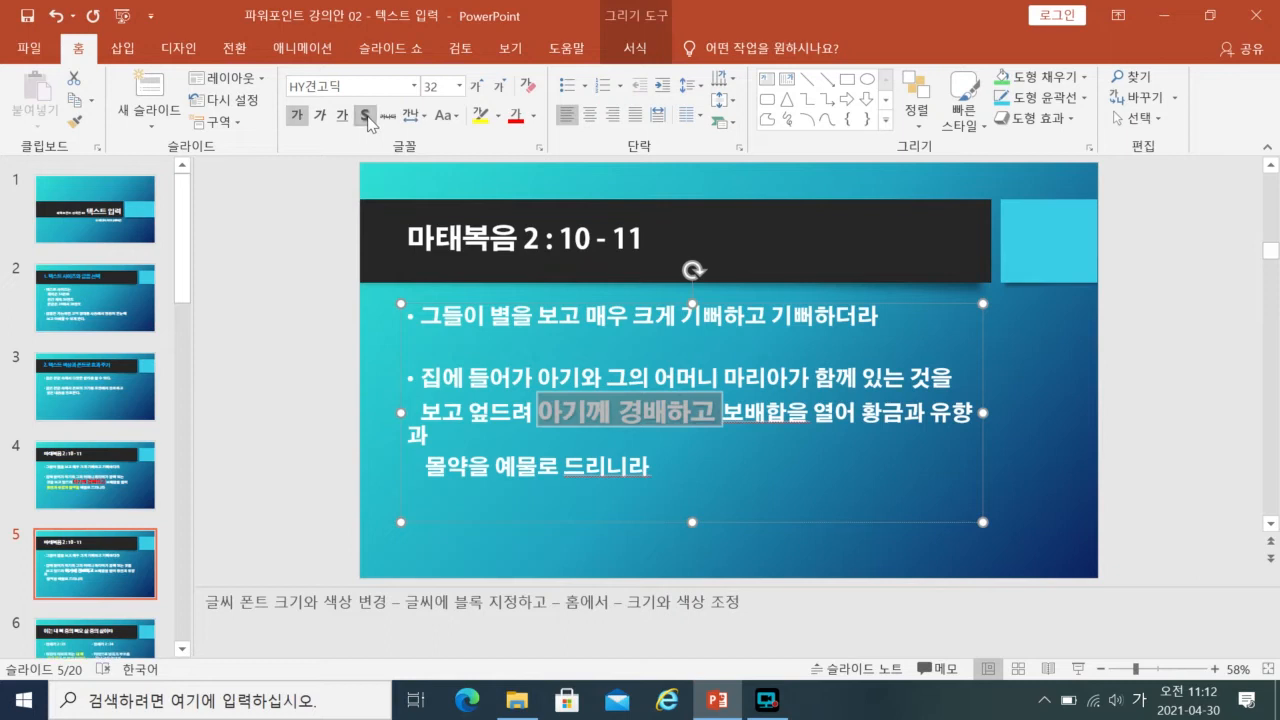
pyautogui.click(513, 118)
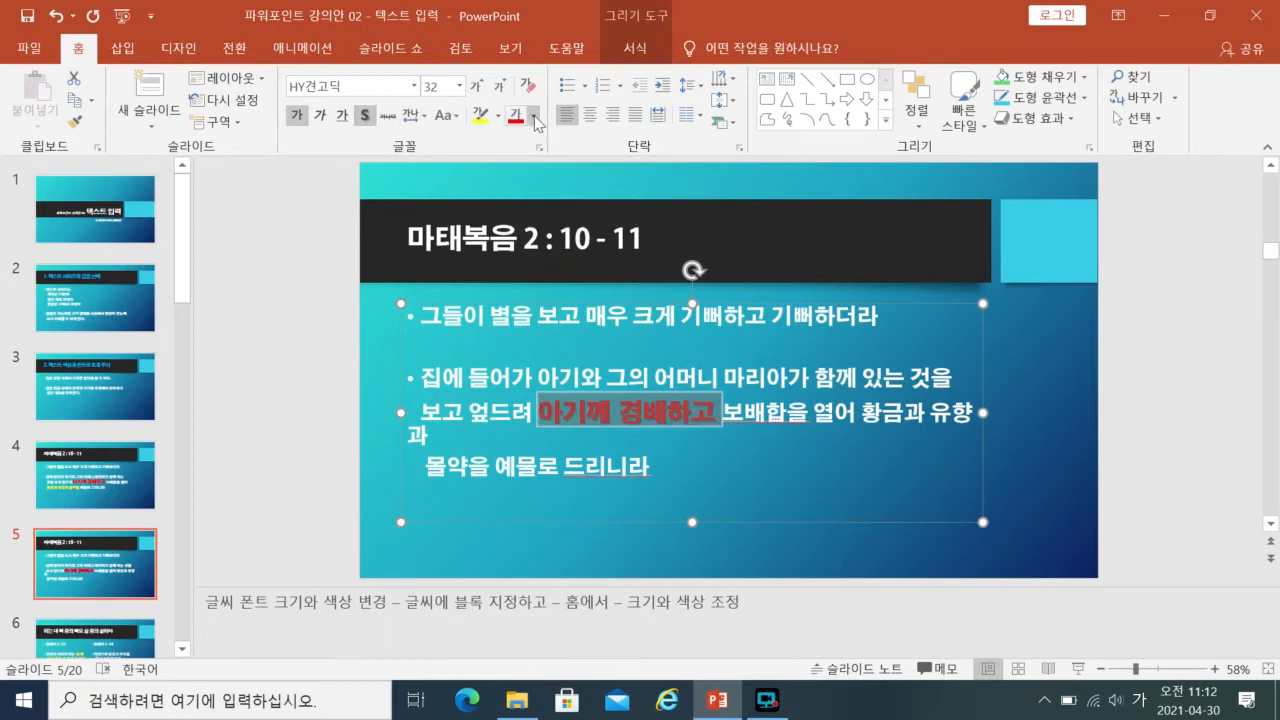
pyautogui.click(535, 120)
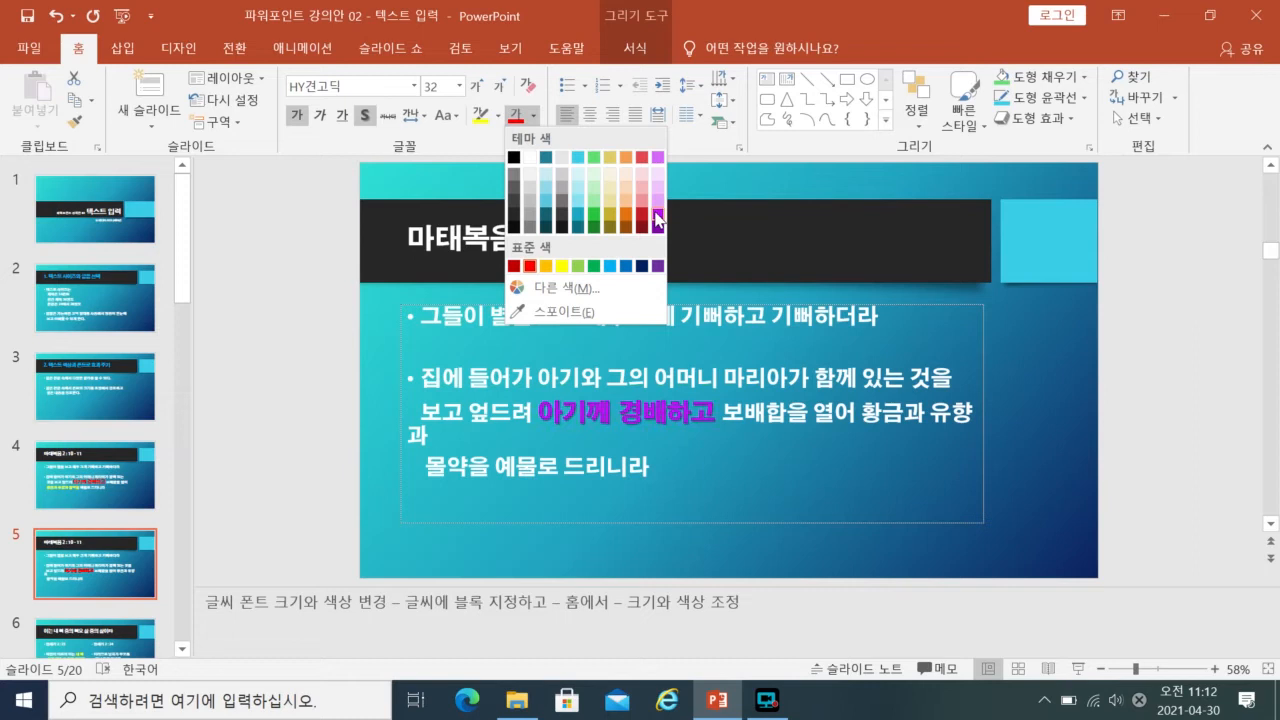
pyautogui.click(657, 220)
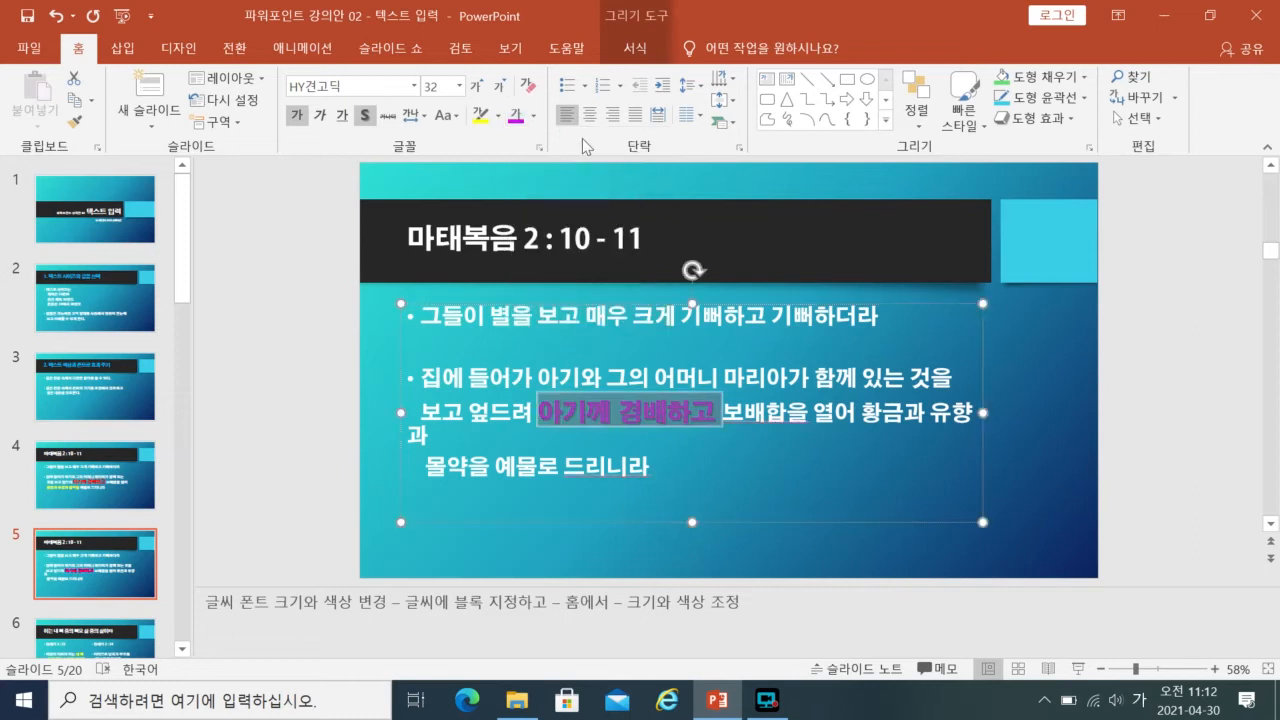
pyautogui.click(364, 116)
# - Add a black text outline to the purple phrase "아기께 경배하고"
pyautogui.click(650, 46)
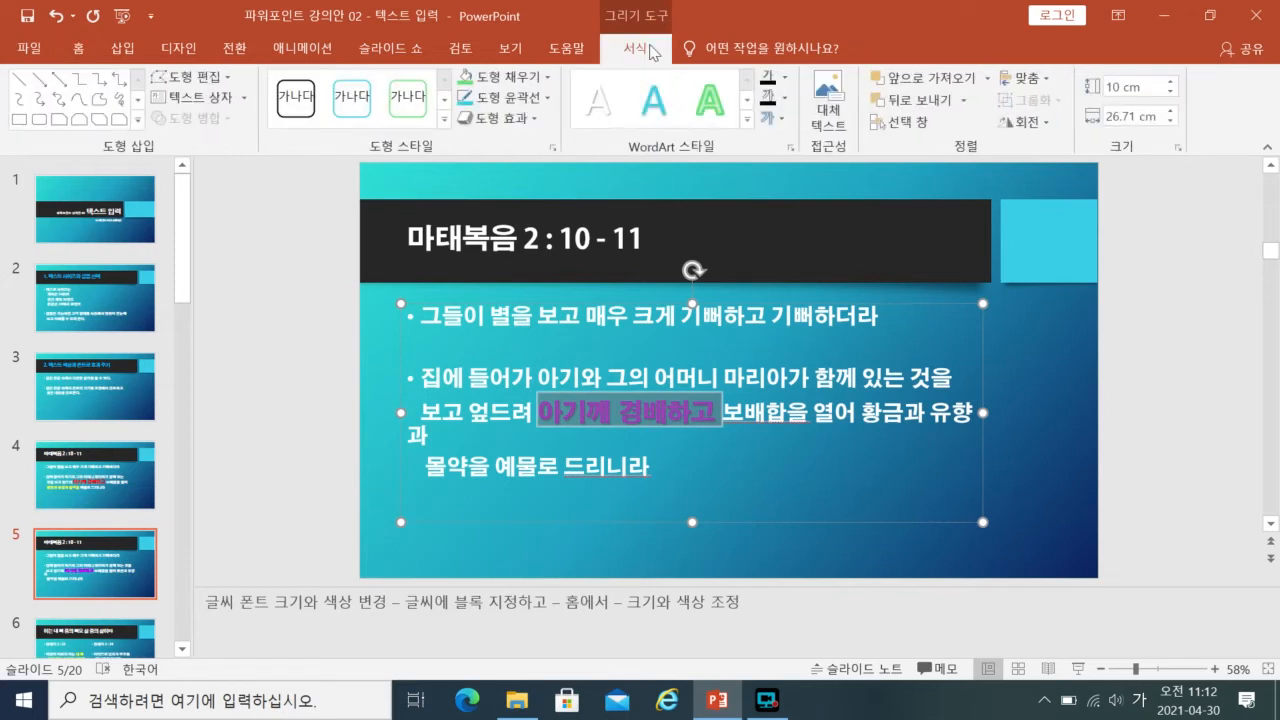
pyautogui.click(787, 101)
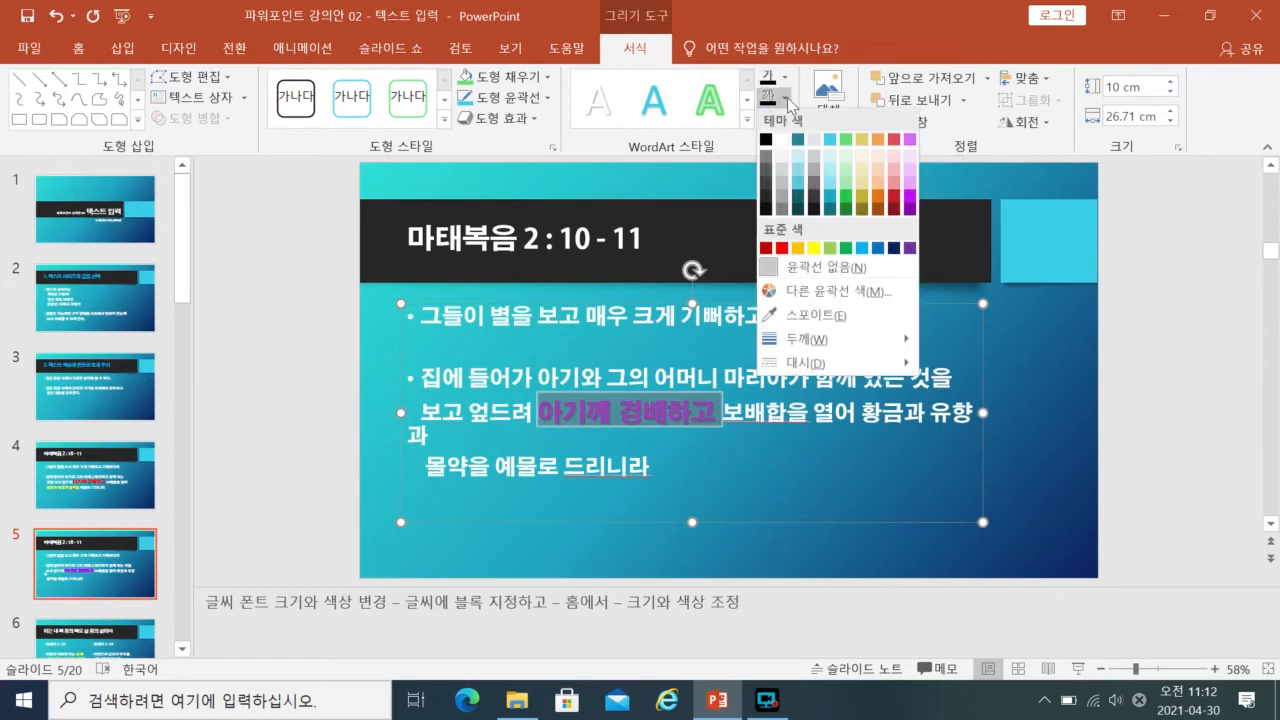
pyautogui.click(766, 140)
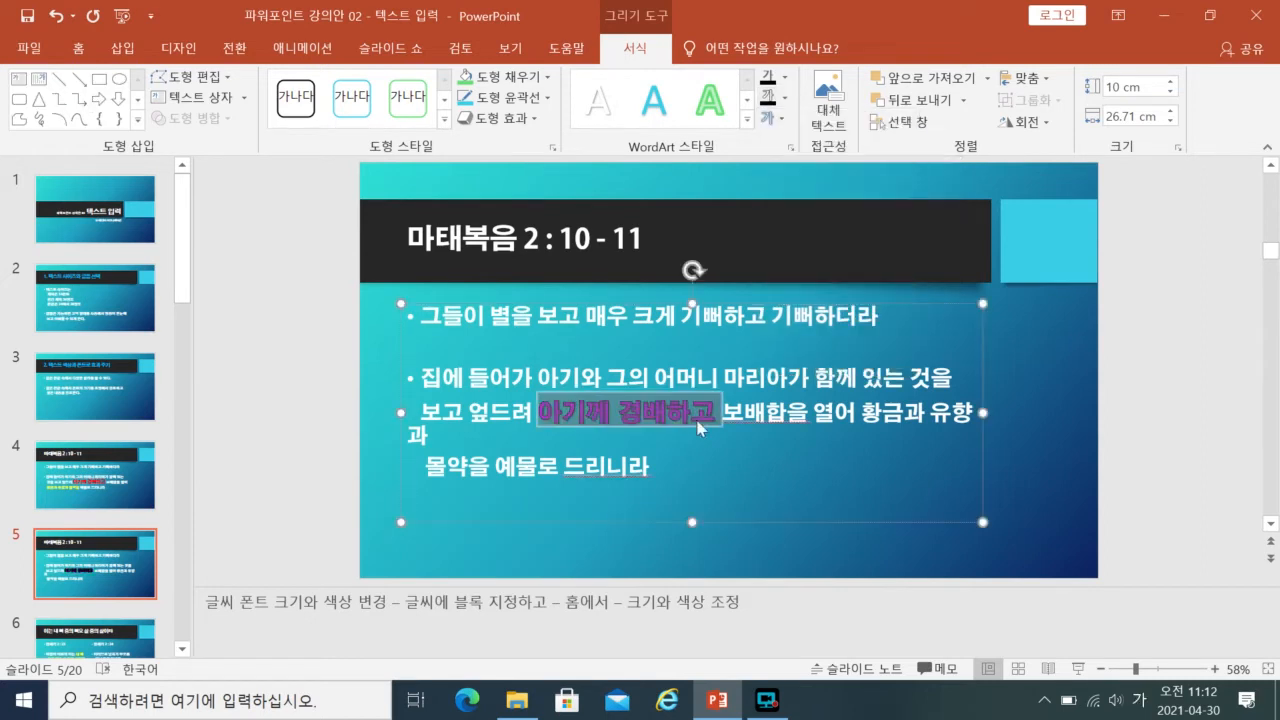
pyautogui.click(621, 424)
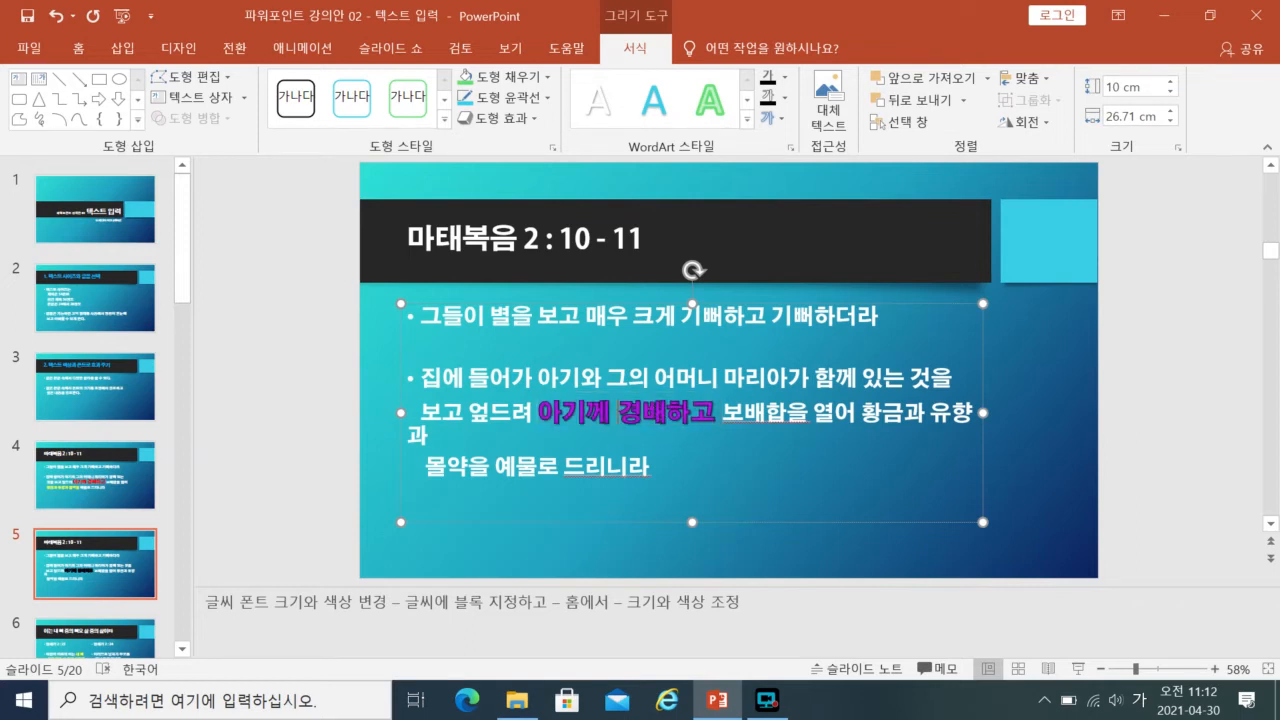
# - Set the words "황금과 유향과 몰약" in the second bullet to HY견고딕 at size 32
pyautogui.moveTo(860, 412); pyautogui.dragTo(468, 466)
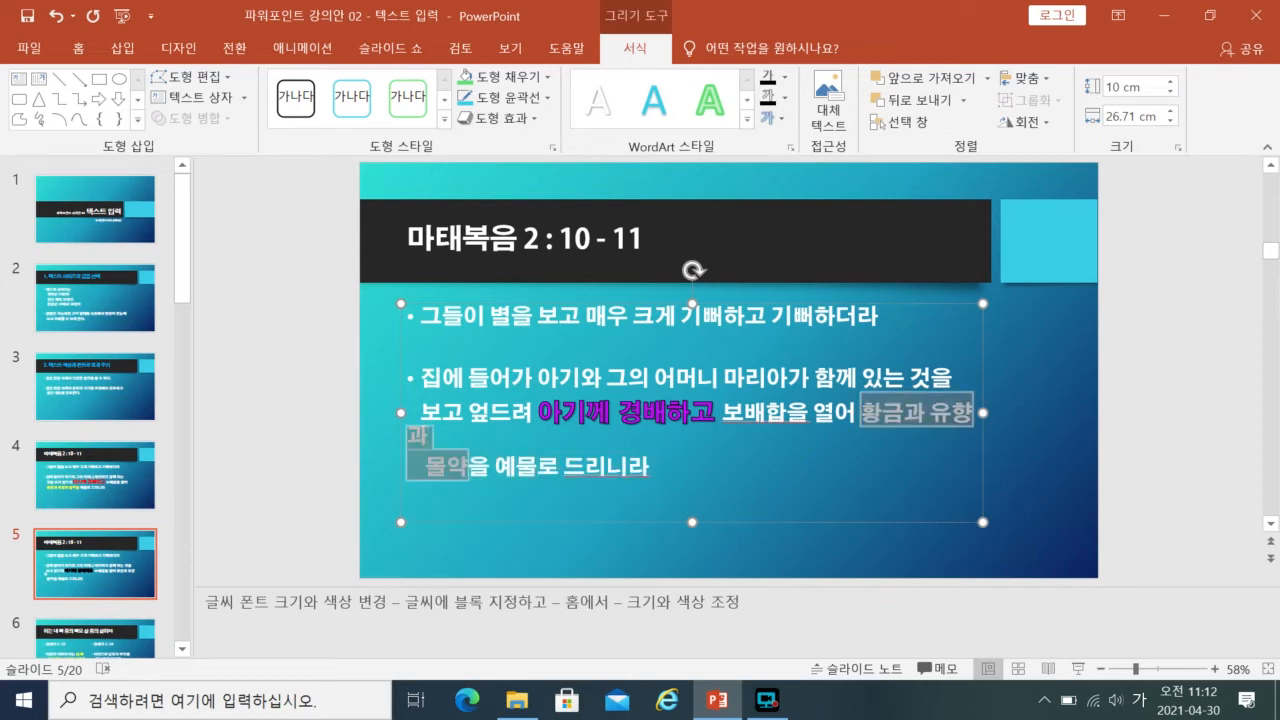
pyautogui.click(86, 52)
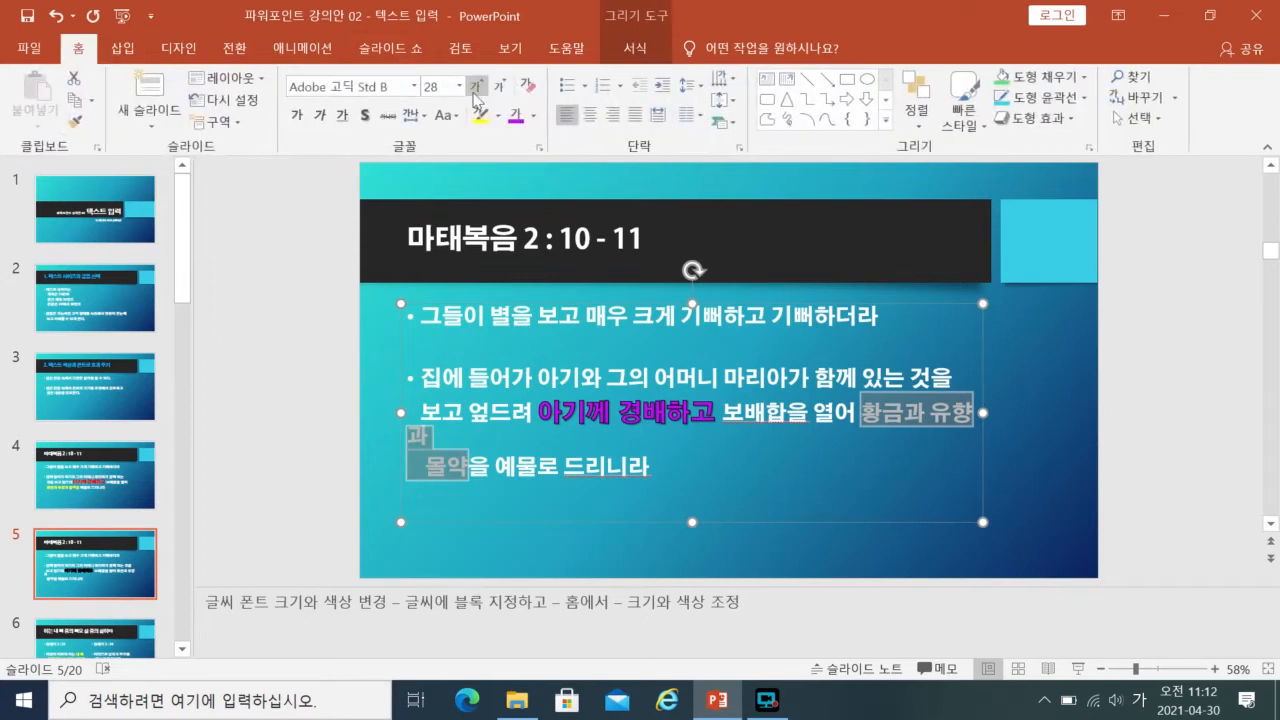
pyautogui.click(414, 87)
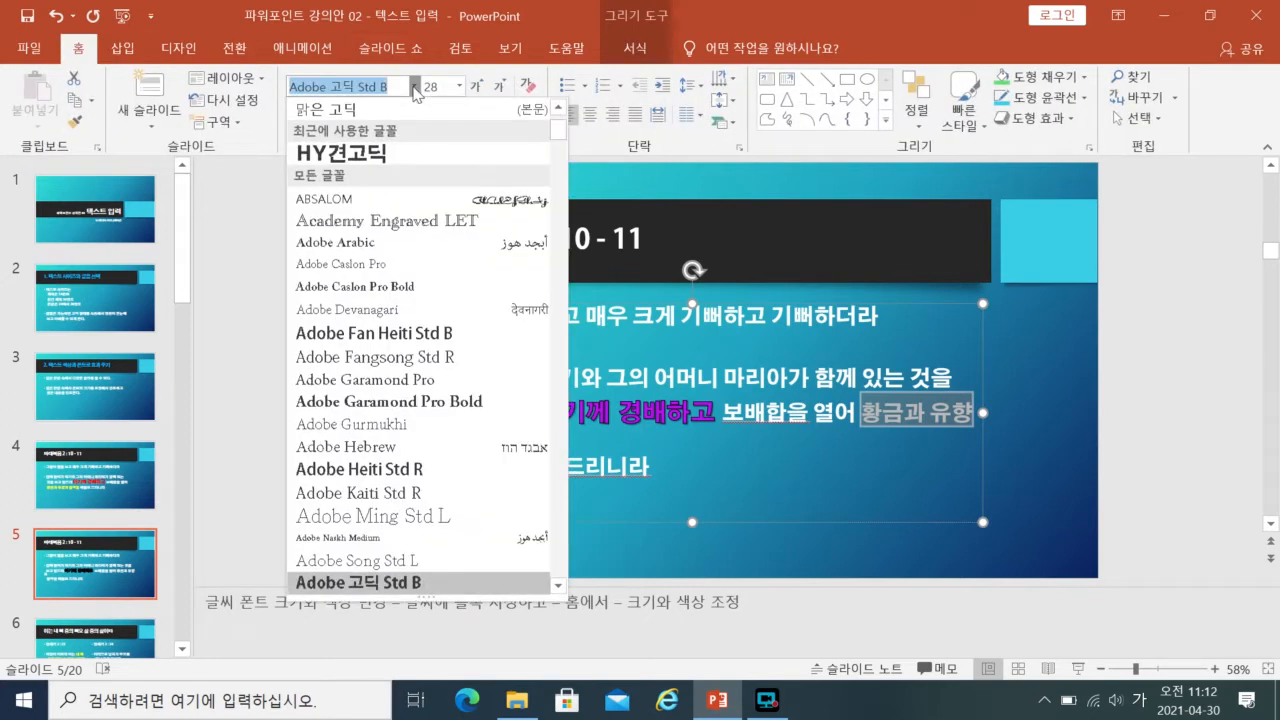
pyautogui.click(360, 154)
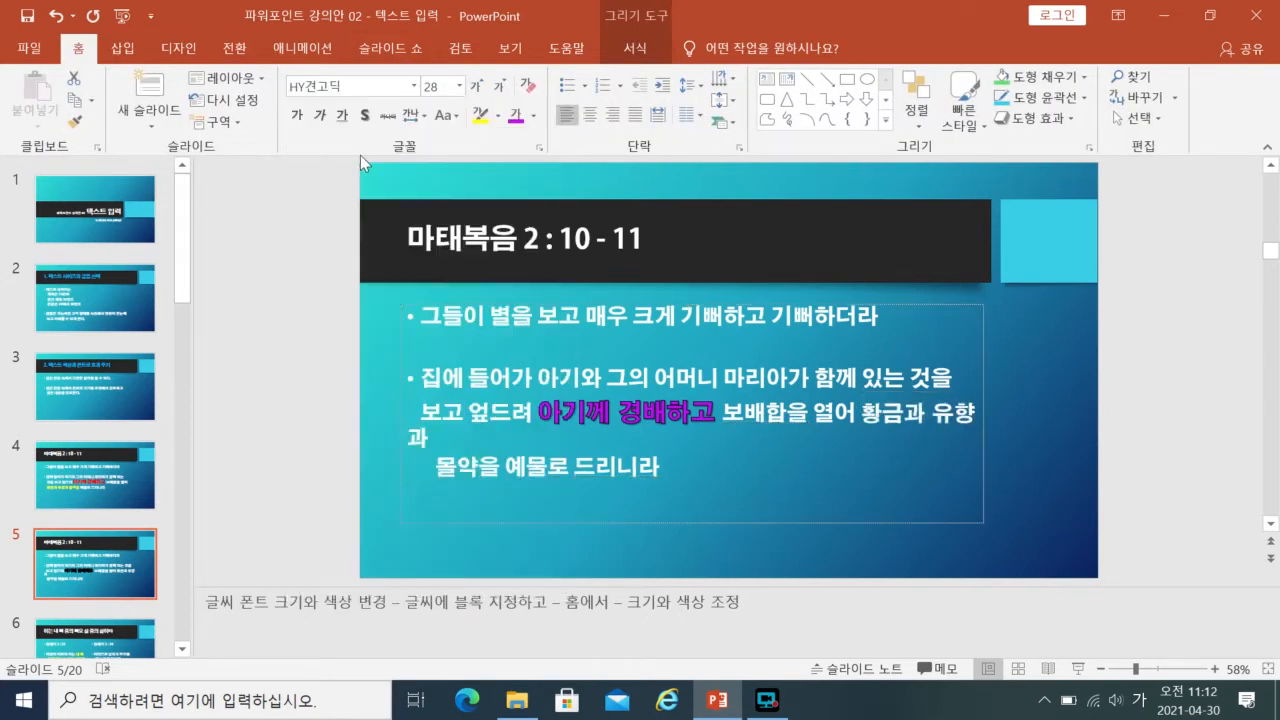
pyautogui.click(479, 88)
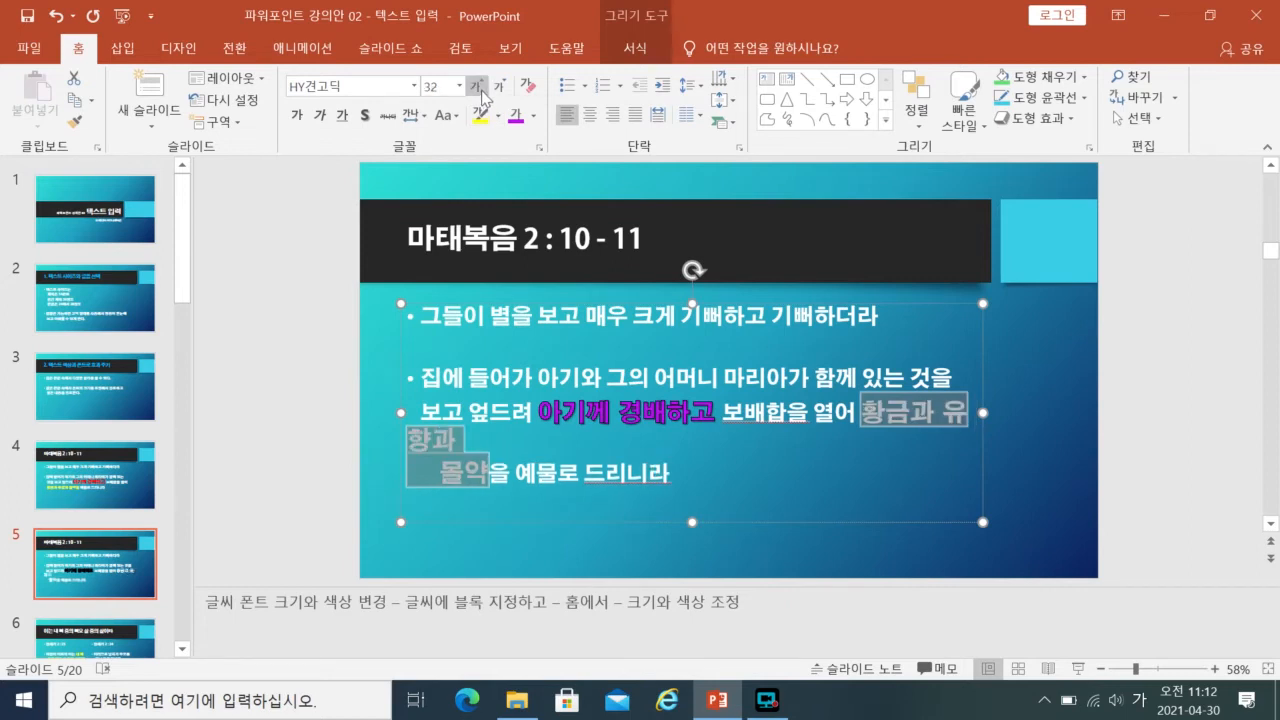
# - Make "황금과 유향과 몰약" bold with a text shadow and colour it standard orange
pyautogui.click(297, 115)
pyautogui.click(366, 115)
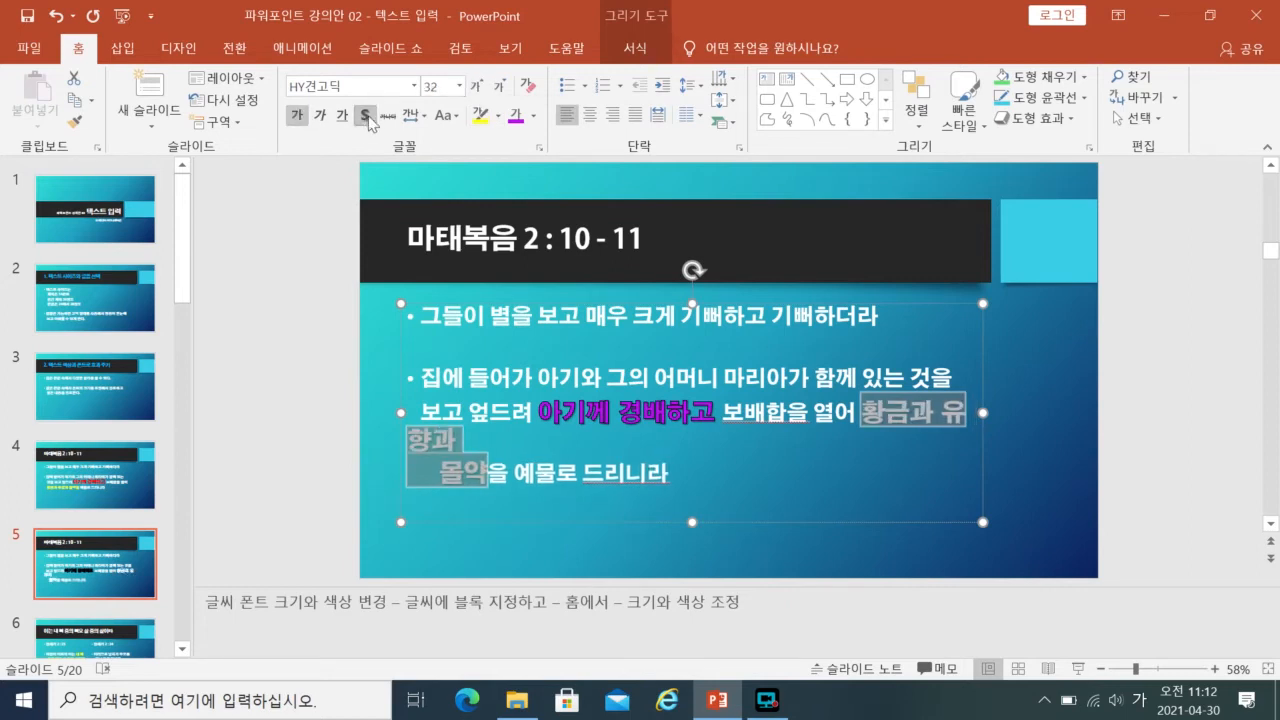
pyautogui.click(533, 116)
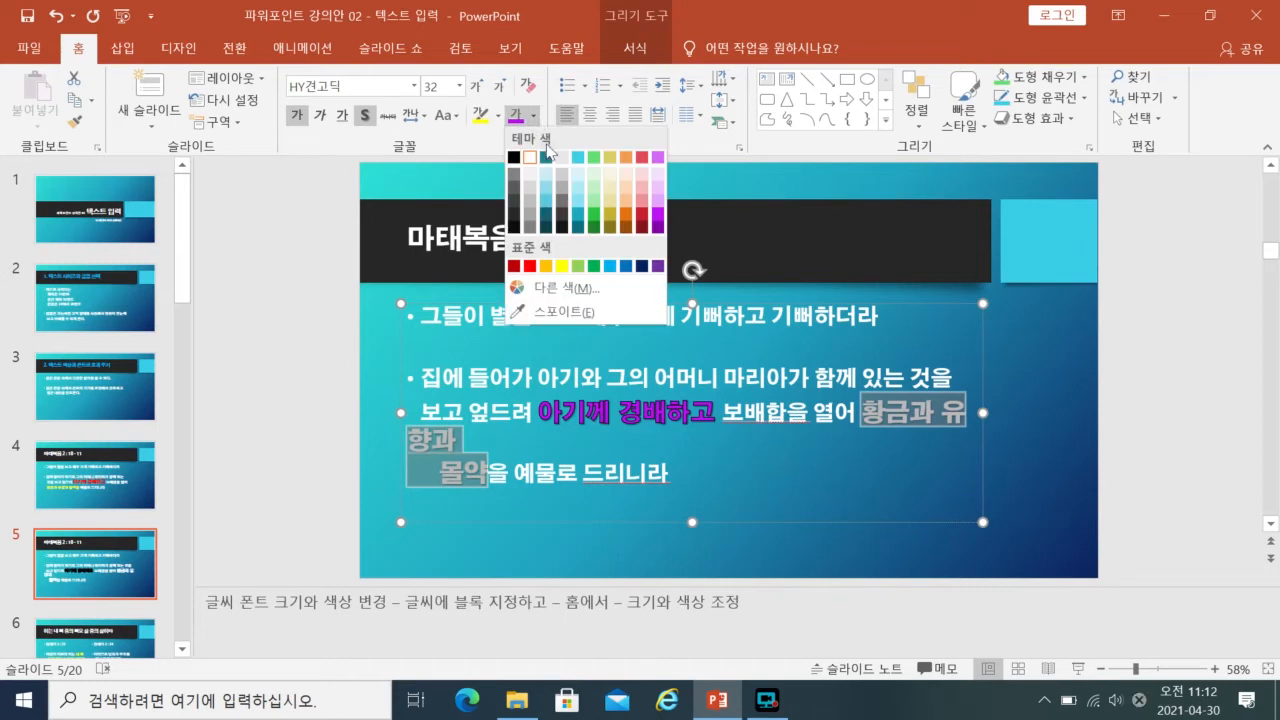
pyautogui.click(547, 266)
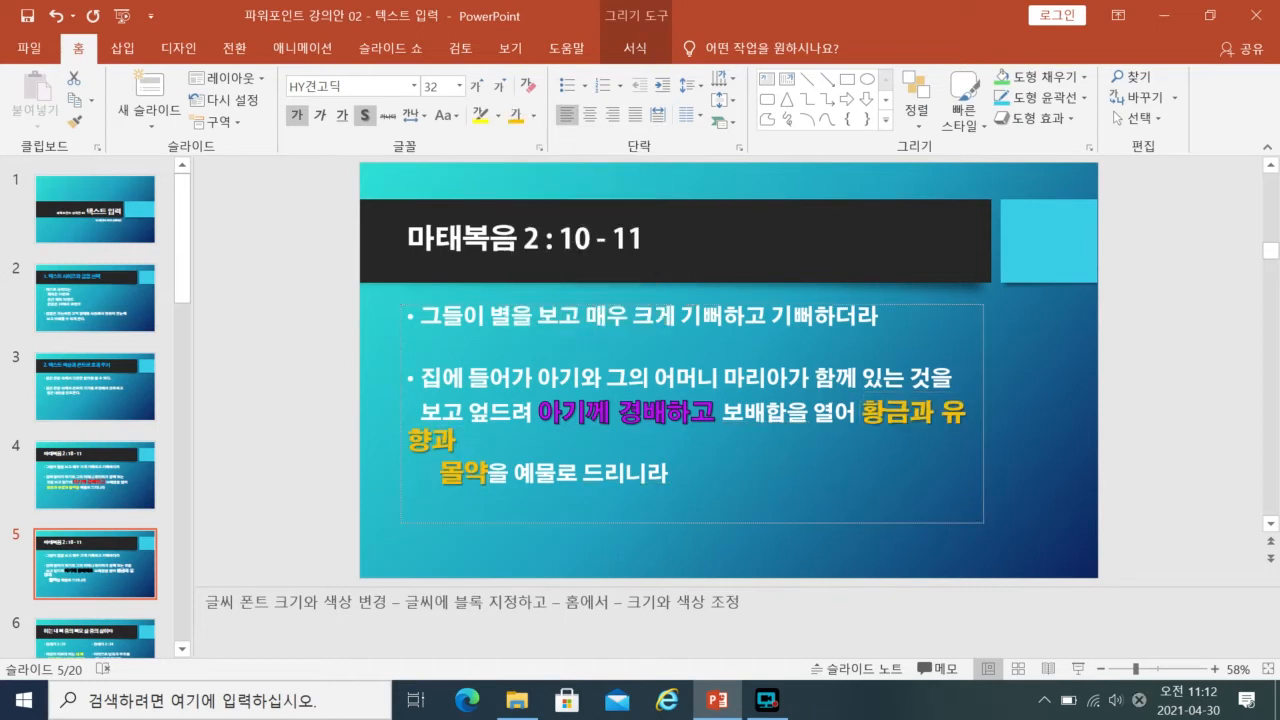
# - Add a black text outline to the orange words "황금과 유향과 몰약"
pyautogui.click(634, 48)
pyautogui.click(785, 97)
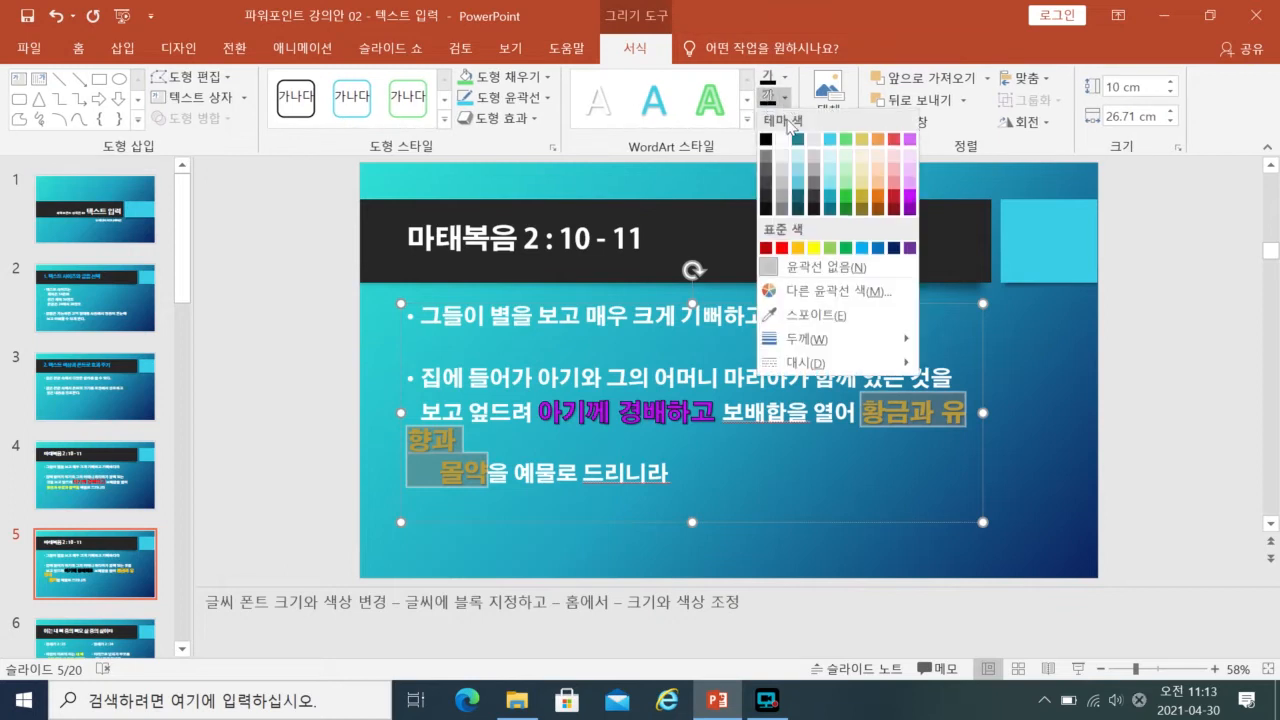
pyautogui.click(766, 142)
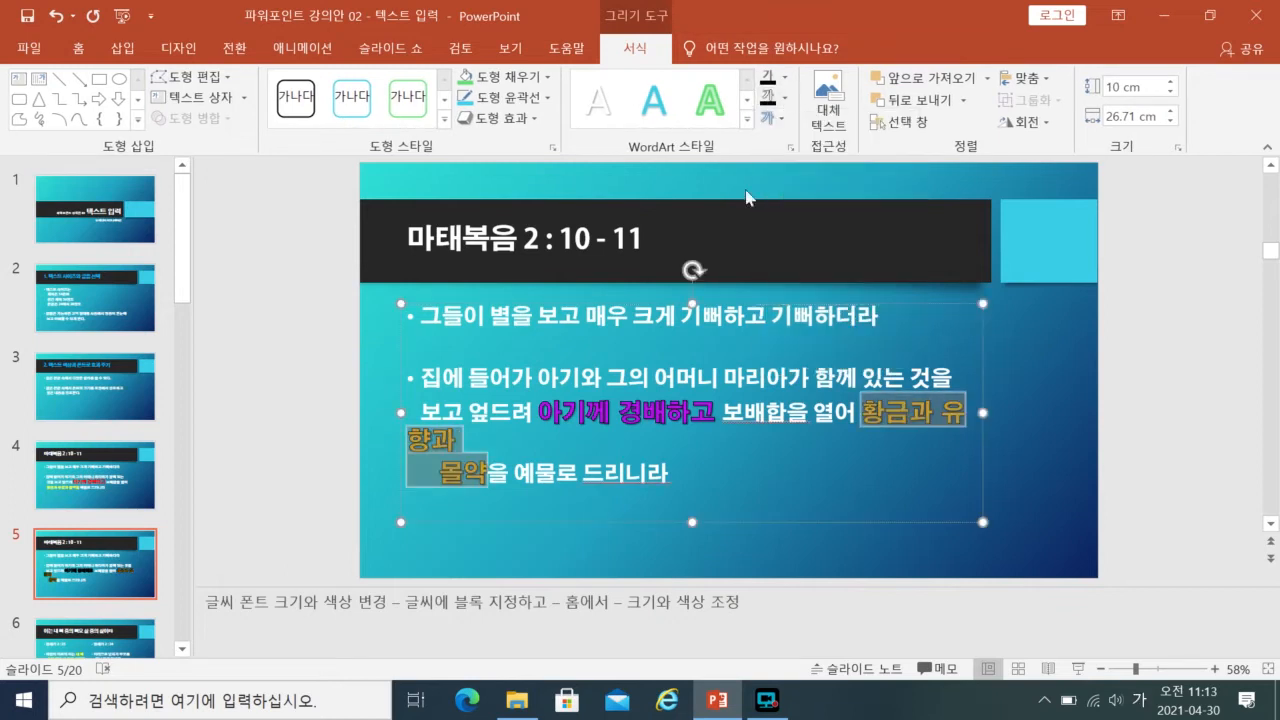
pyautogui.click(672, 473)
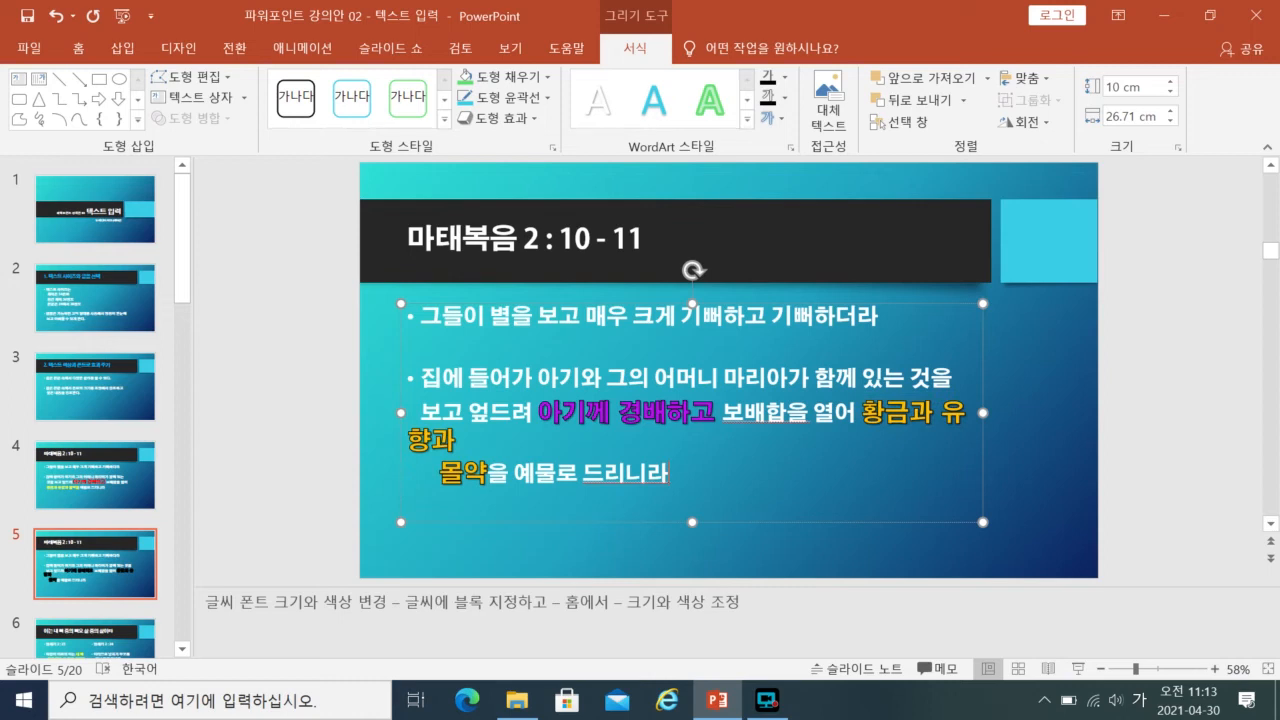
# - Break the line before "유향과" and remove the break and extra spaces between "유향과" and "몰약"
pyautogui.hotkey('shift', 'Return')
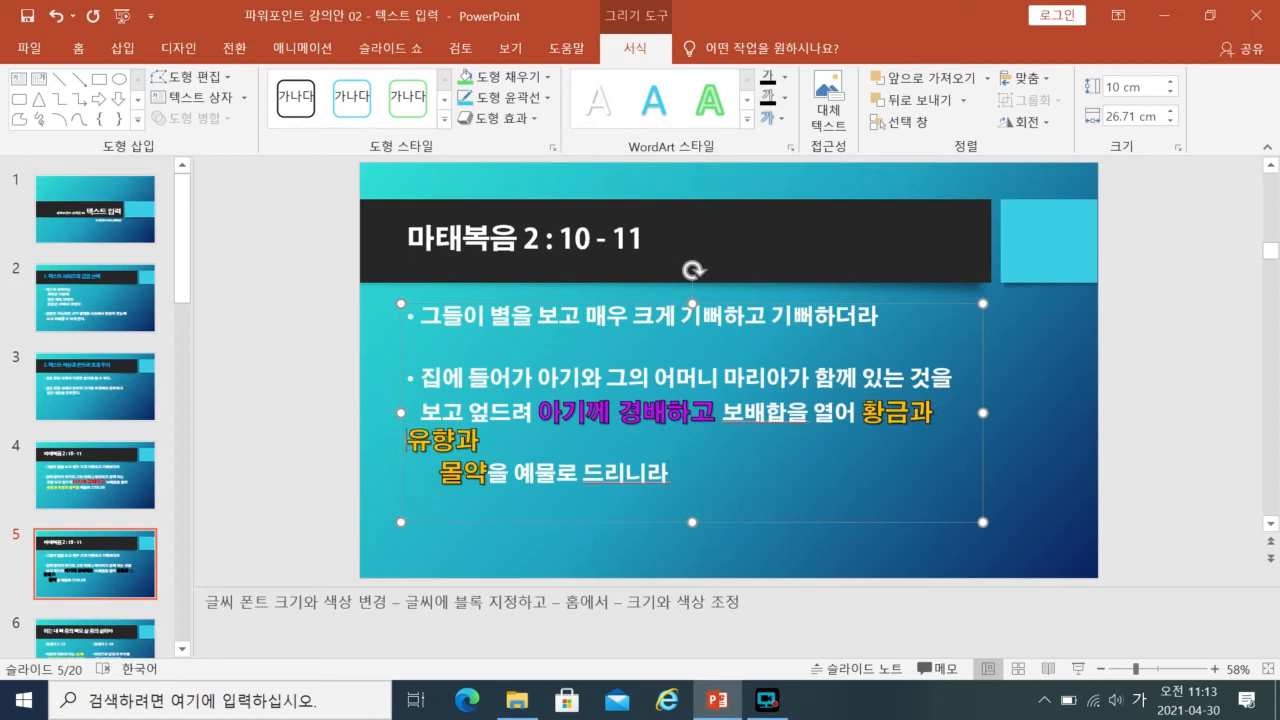
pyautogui.press('Delete')
pyautogui.press('Delete')
pyautogui.press('Delete')
pyautogui.press('Delete')
pyautogui.press('Delete')
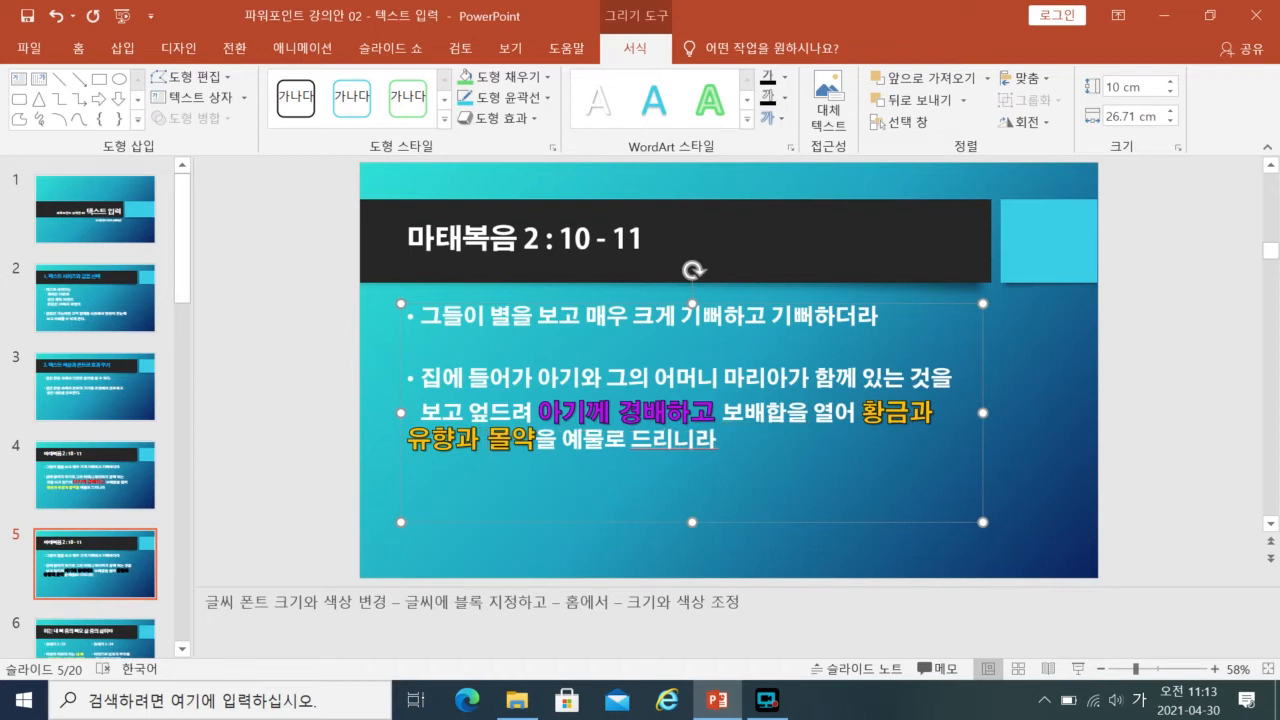
pyautogui.click(1070, 500)
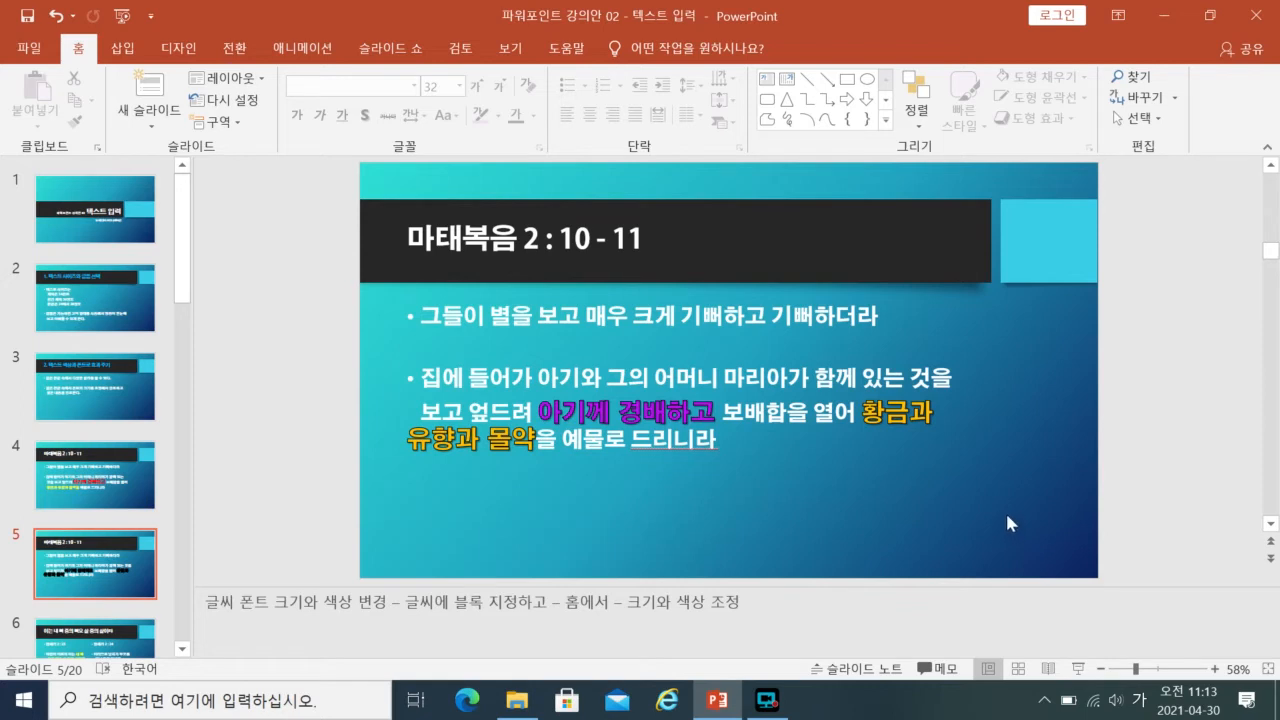
# - Add a black text outline to the words "집에 들어가 아기와 그의 어머니" in the second bullet
pyautogui.click(700, 412)
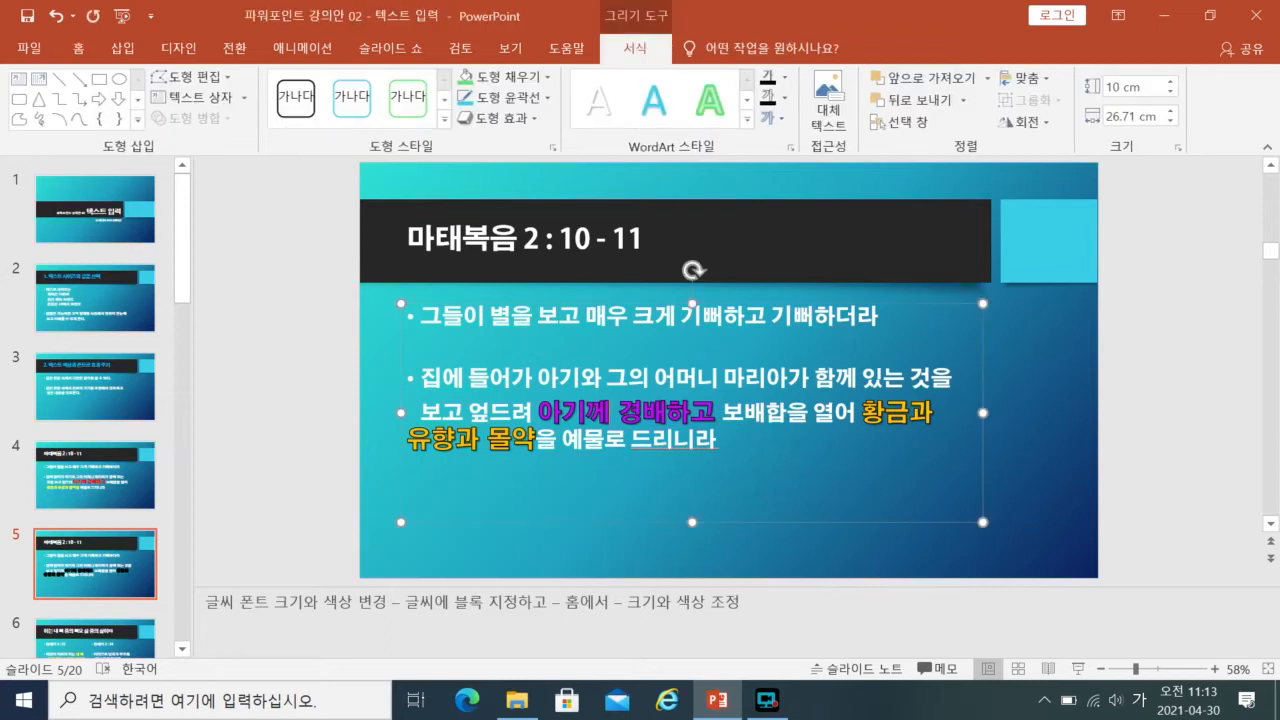
pyautogui.moveTo(420, 378); pyautogui.dragTo(722, 378)
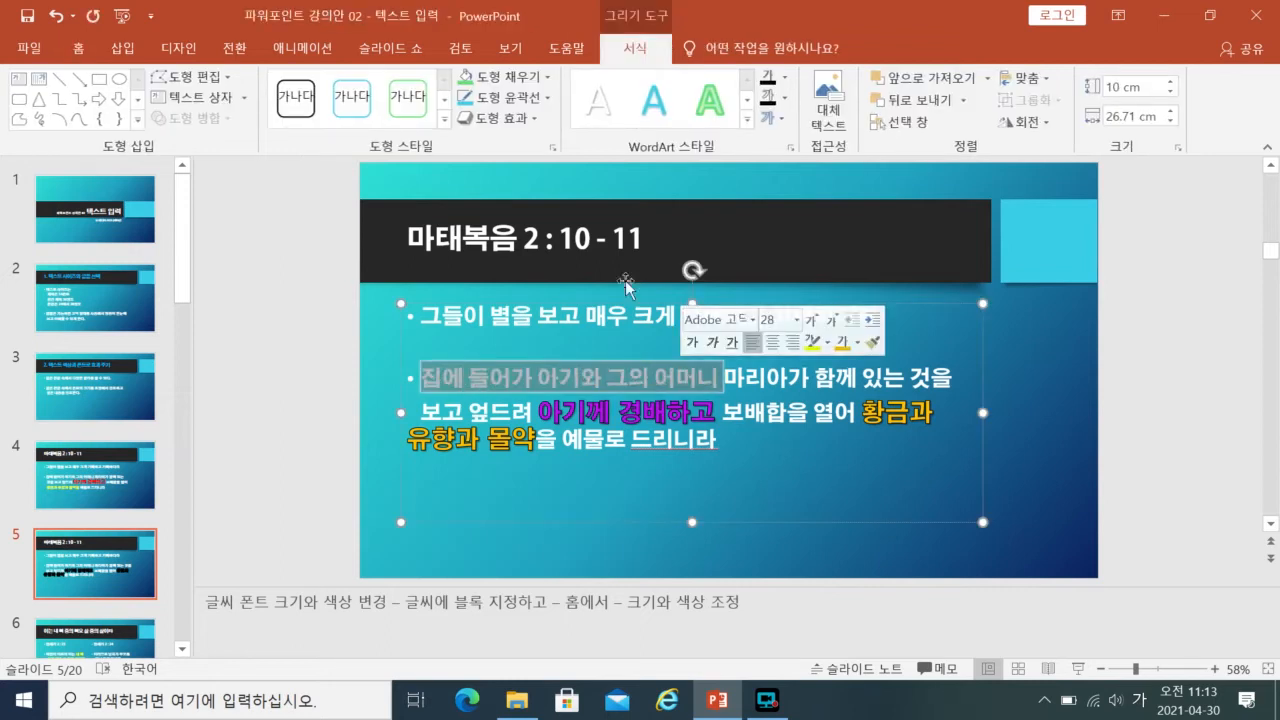
pyautogui.click(78, 47)
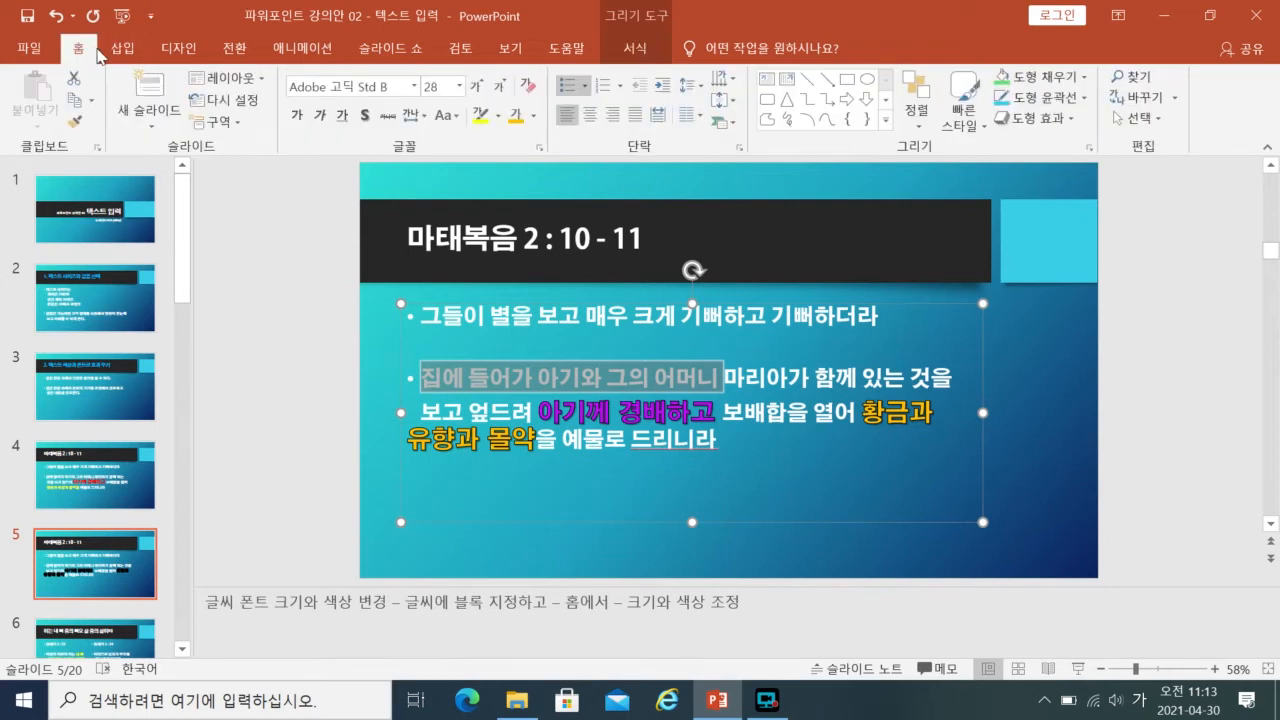
pyautogui.click(415, 87)
pyautogui.click(415, 87)
pyautogui.click(645, 53)
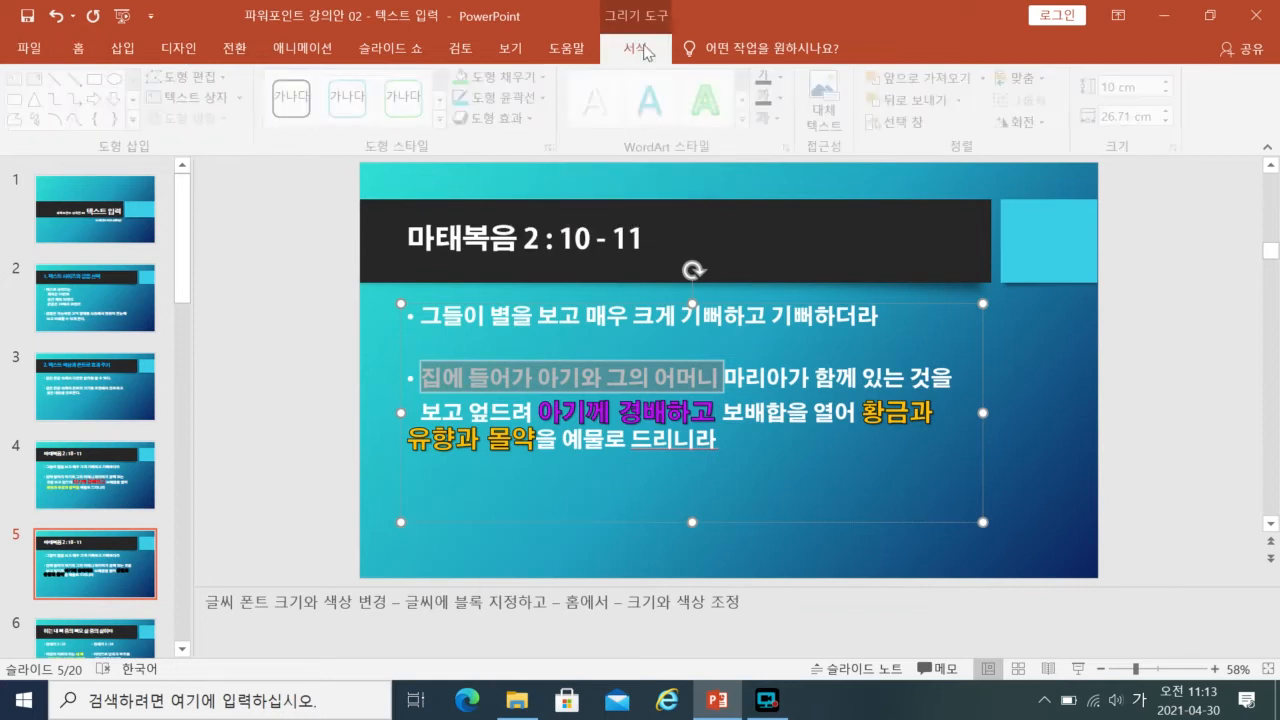
pyautogui.click(786, 99)
pyautogui.click(786, 100)
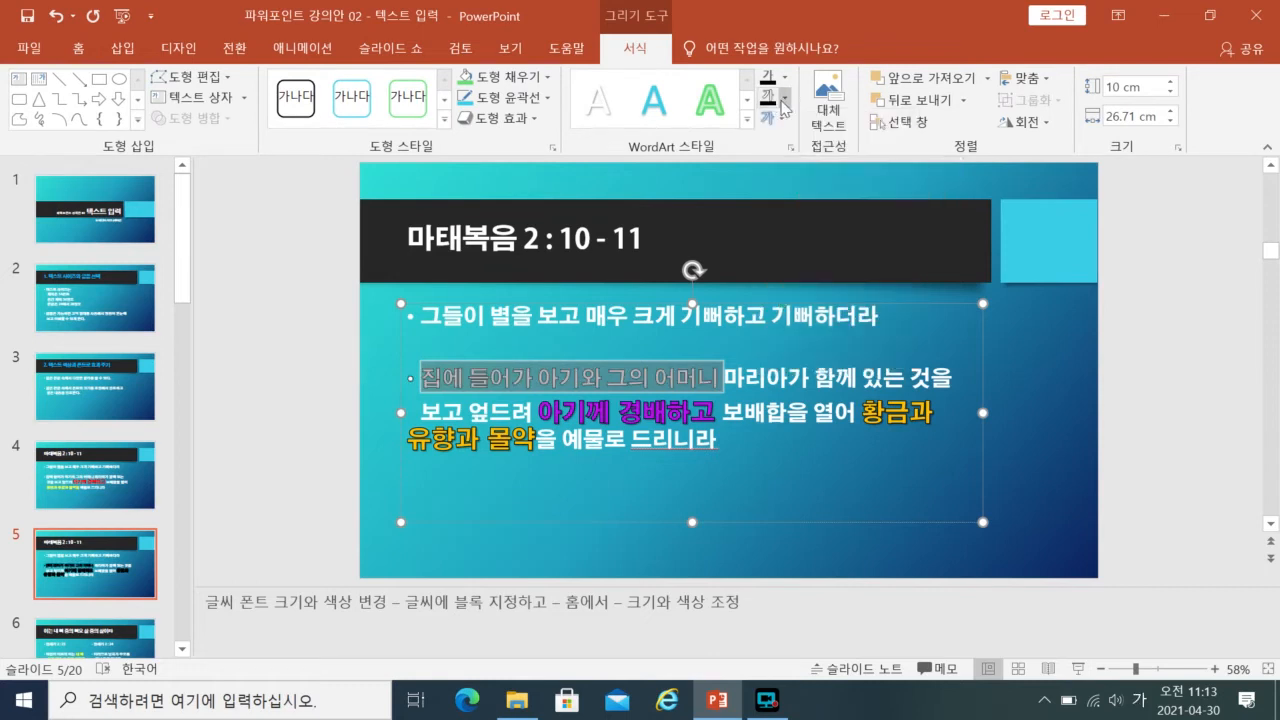
pyautogui.click(1110, 401)
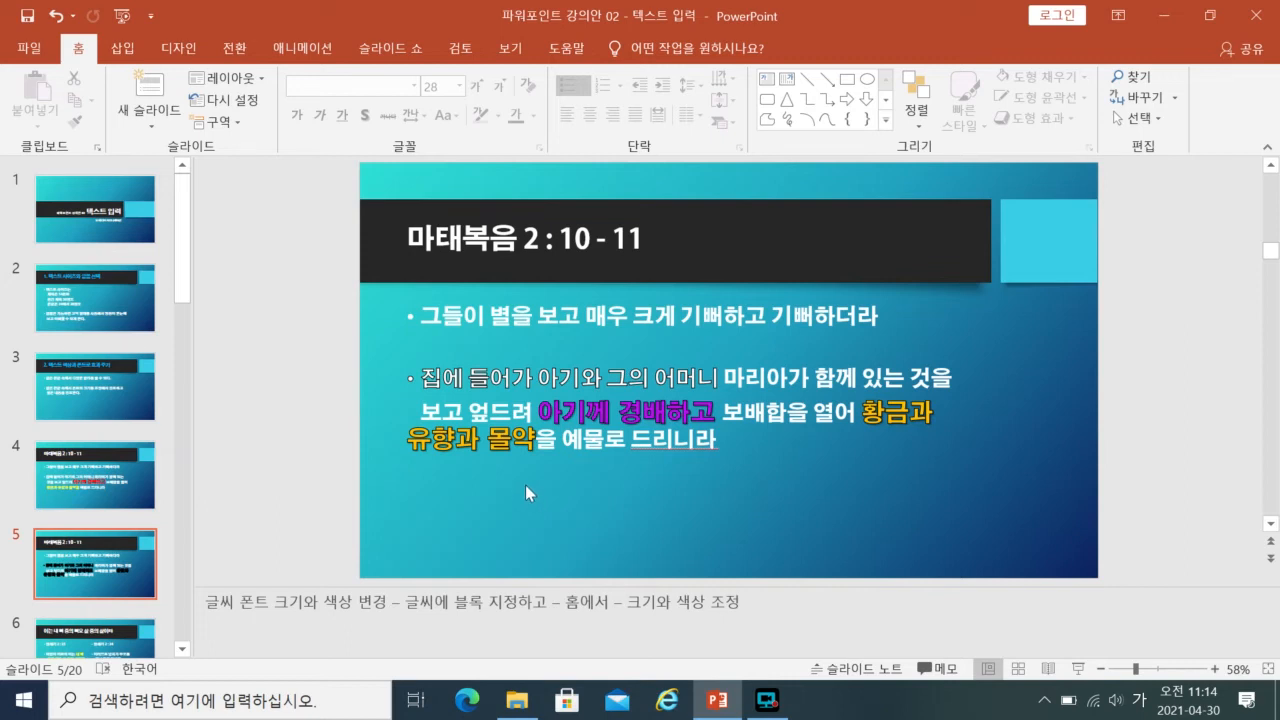
# - Look through slides 8 to 10 on summarising with images and inserting WordArt, finishing on slide 10, "예수님의 명령 1"
pyautogui.moveTo(184, 268); pyautogui.dragTo(176, 390)
pyautogui.click(117, 307)
pyautogui.press('Down')
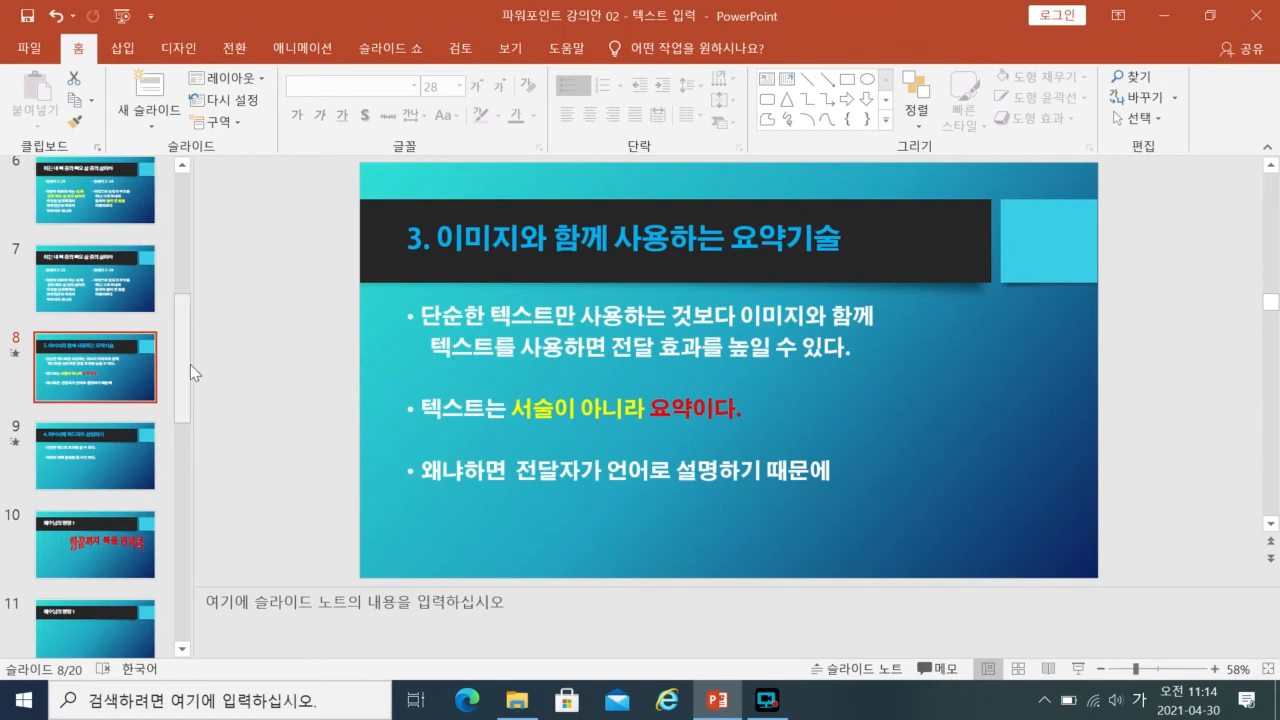
pyautogui.scroll(-3, 182, 377)
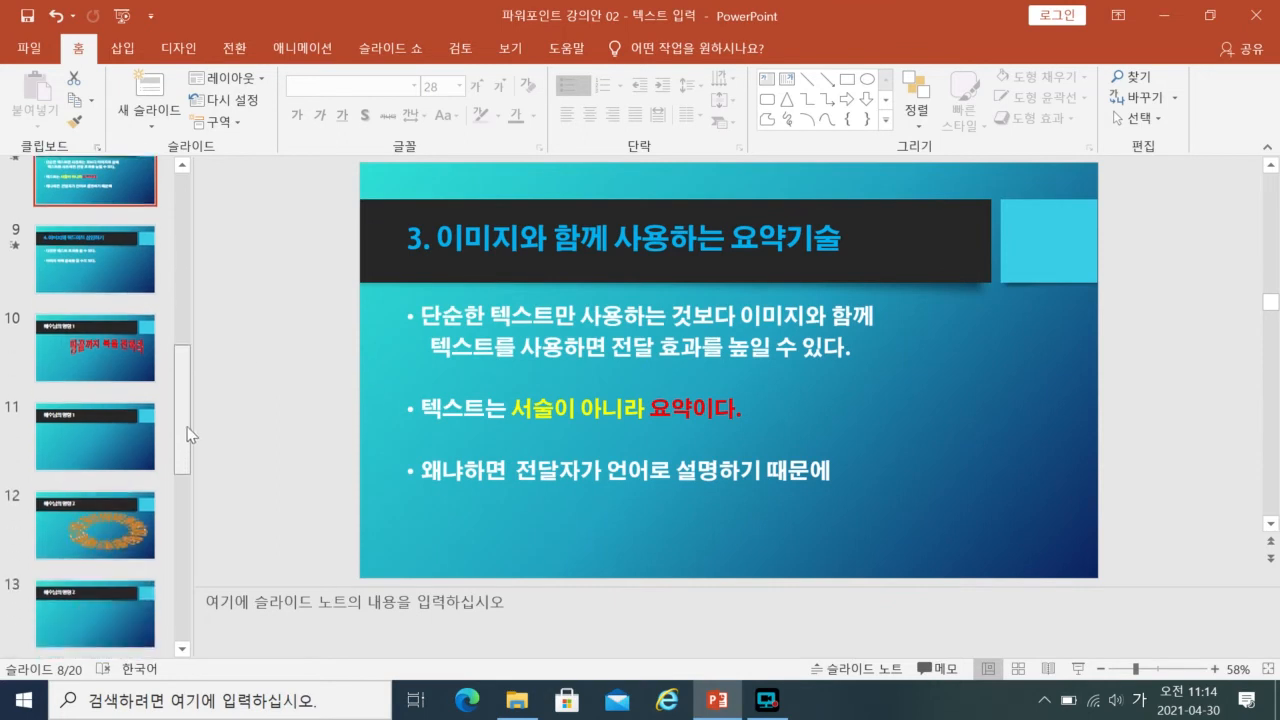
pyautogui.click(110, 345)
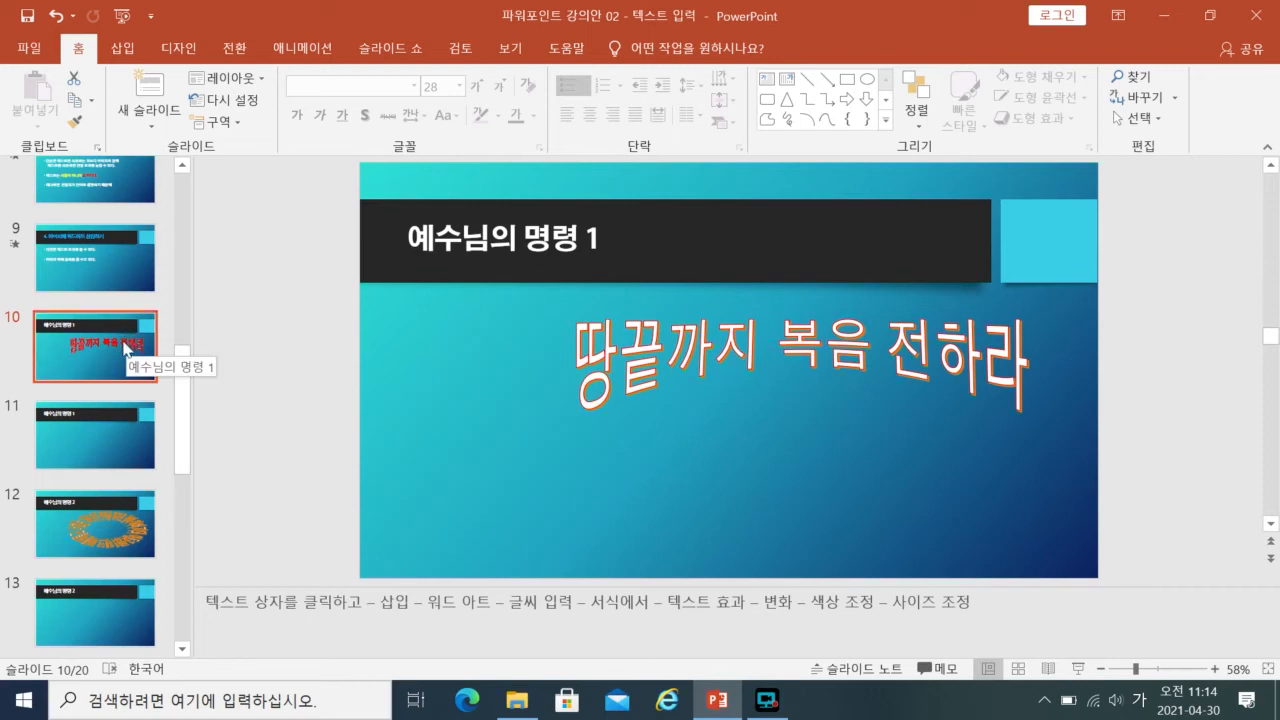
pyautogui.click(133, 275)
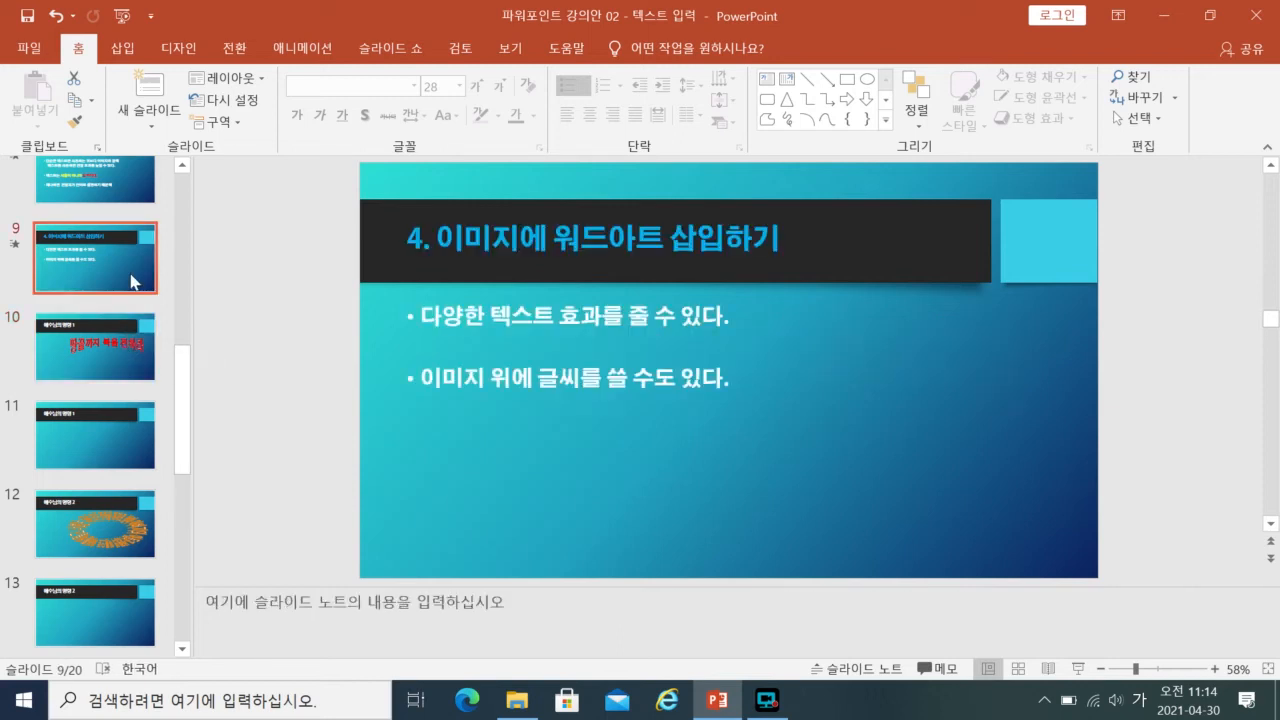
pyautogui.click(131, 381)
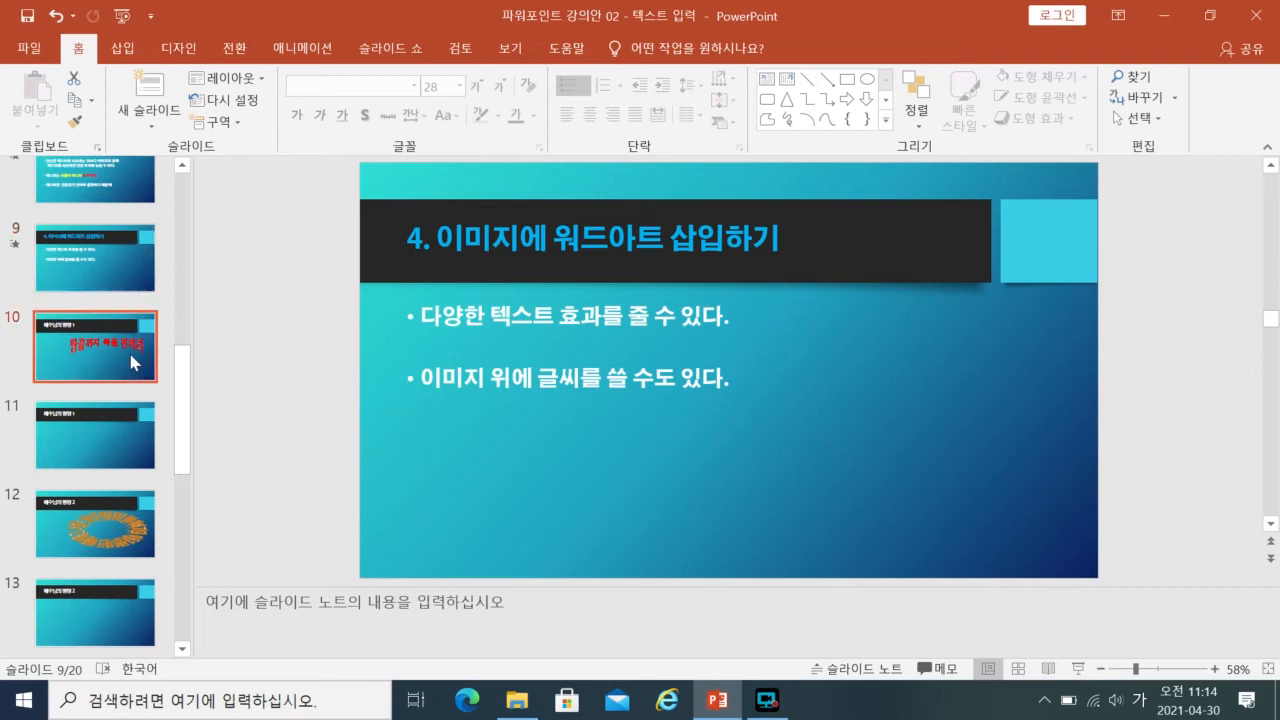